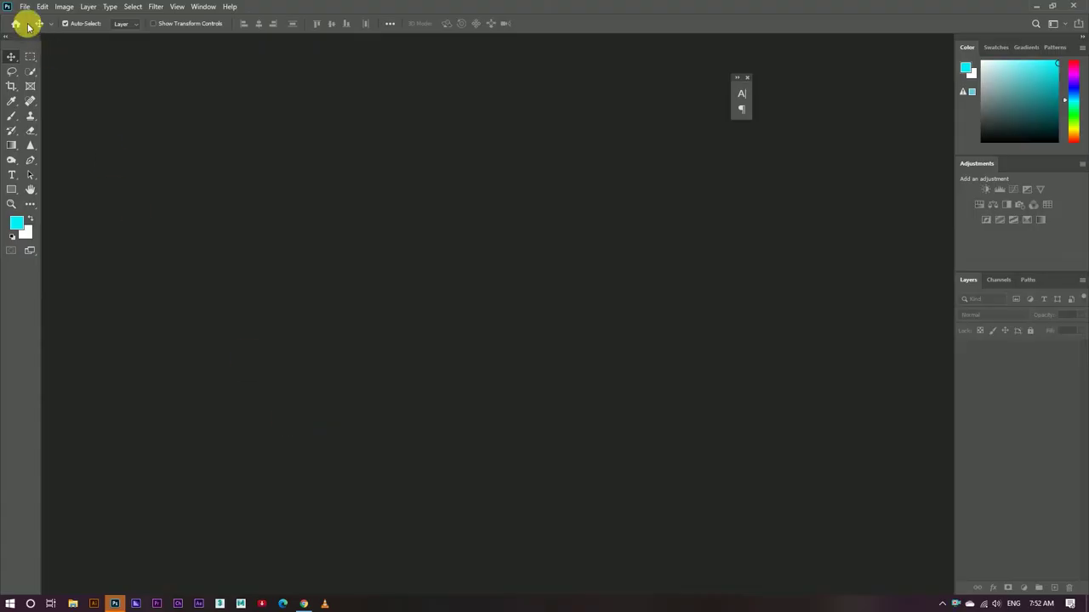
# Create a new 1080×1080 document and unlock its background layer
pyautogui.click(24, 7)
pyautogui.click(38, 24)
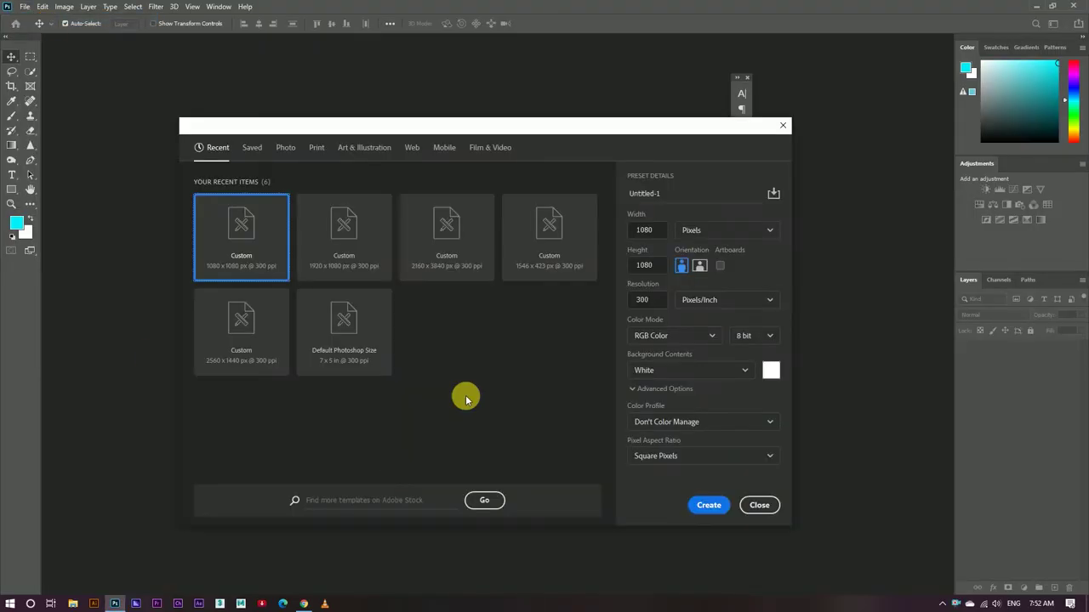
pyautogui.click(709, 507)
pyautogui.click(1070, 350)
# Place the tiger photo from Downloads and scale it up to cover the square canvas
pyautogui.click(115, 604)
pyautogui.click(73, 604)
pyautogui.click(43, 266)
pyautogui.moveTo(314, 110); pyautogui.dragTo(471, 377)
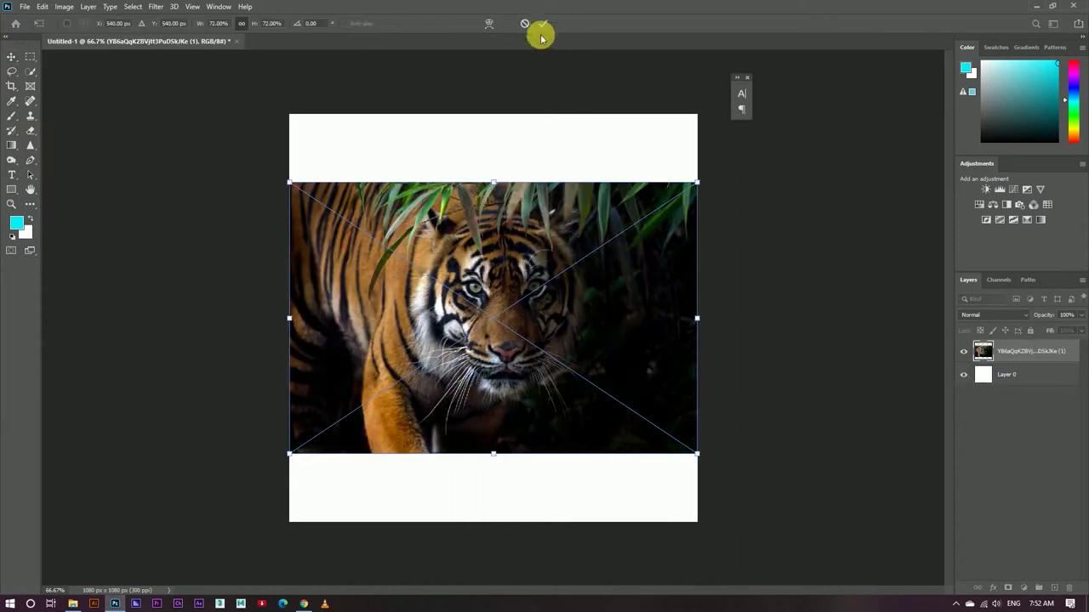
pyautogui.moveTo(699, 180)
pyautogui.mouseDown()
pyautogui.moveTo(845, 126)
pyautogui.moveTo(771, 40)
pyautogui.mouseUp()
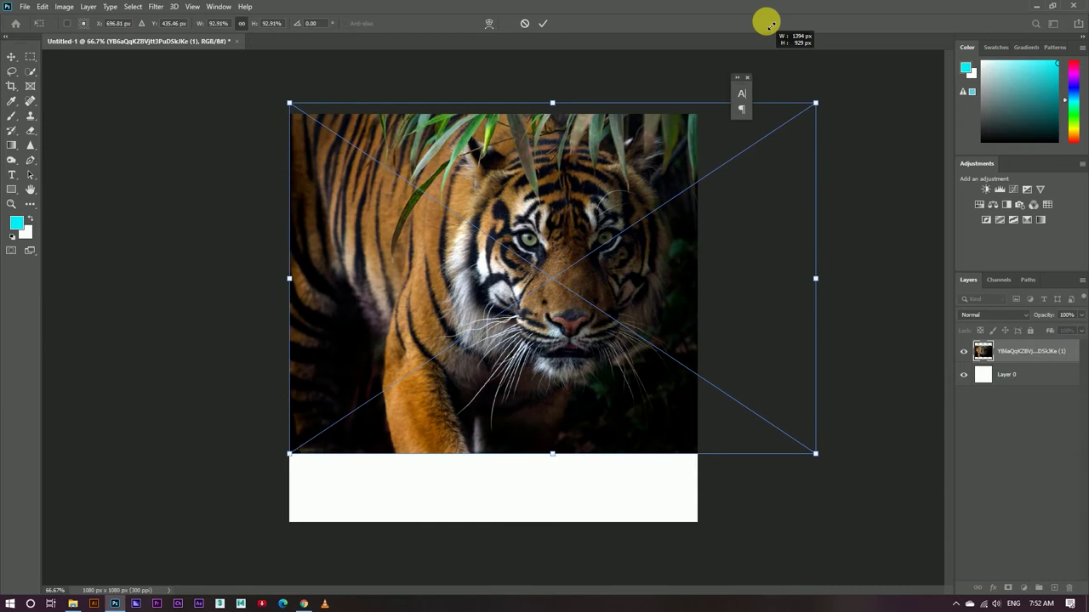
pyautogui.click(543, 24)
pyautogui.rightClick(1001, 357)
pyautogui.click(887, 311)
pyautogui.click(12, 86)
# Commit the square crop, rename the tiger layer to '1', and convert it to a smart object
pyautogui.press('v')
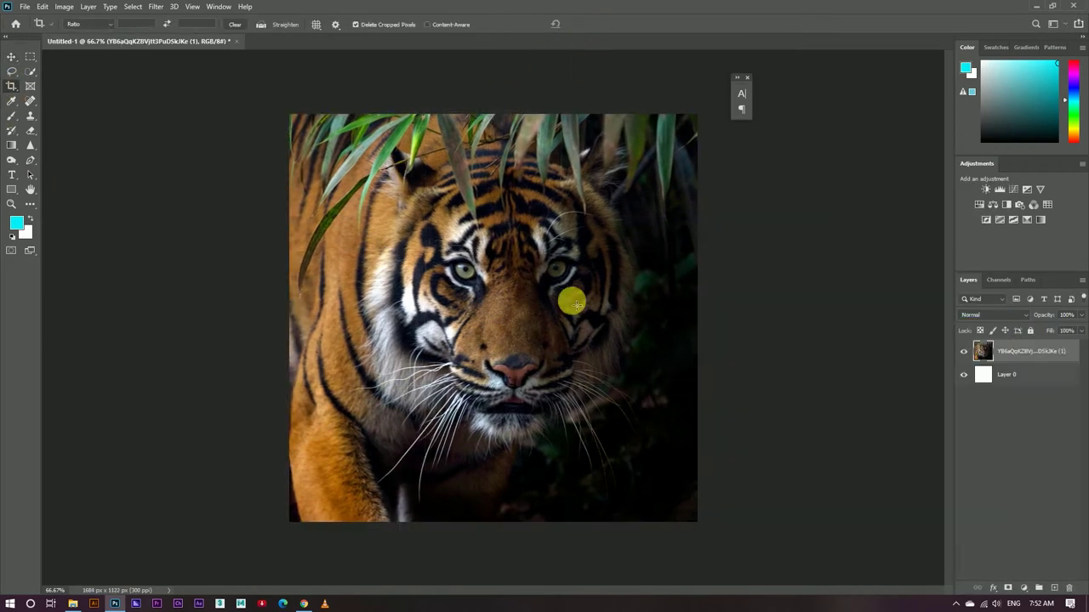
pyautogui.write('1')
pyautogui.press('Return')
pyautogui.rightClick(1004, 347)
pyautogui.click(887, 271)
# Apply Camera Raw to the tiger: lower exposure, edge vignette, blue primary shifted toward cyan
pyautogui.click(156, 7)
pyautogui.click(177, 73)
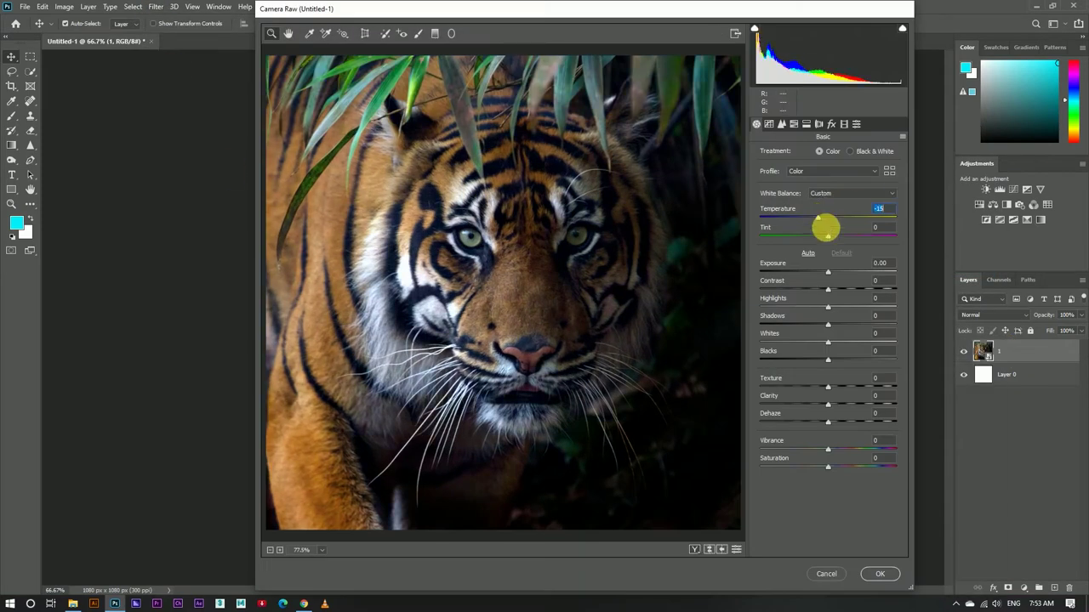
pyautogui.moveTo(828, 273); pyautogui.dragTo(825, 273)
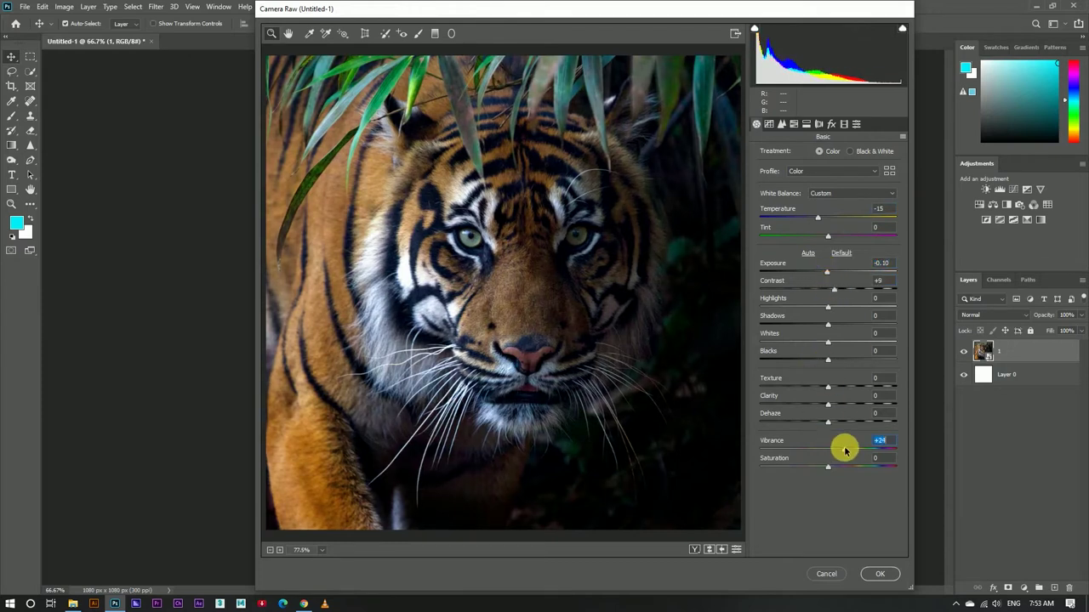
pyautogui.click(831, 124)
pyautogui.moveTo(827, 271)
pyautogui.mouseDown()
pyautogui.moveTo(770, 268)
pyautogui.moveTo(796, 275)
pyautogui.mouseUp()
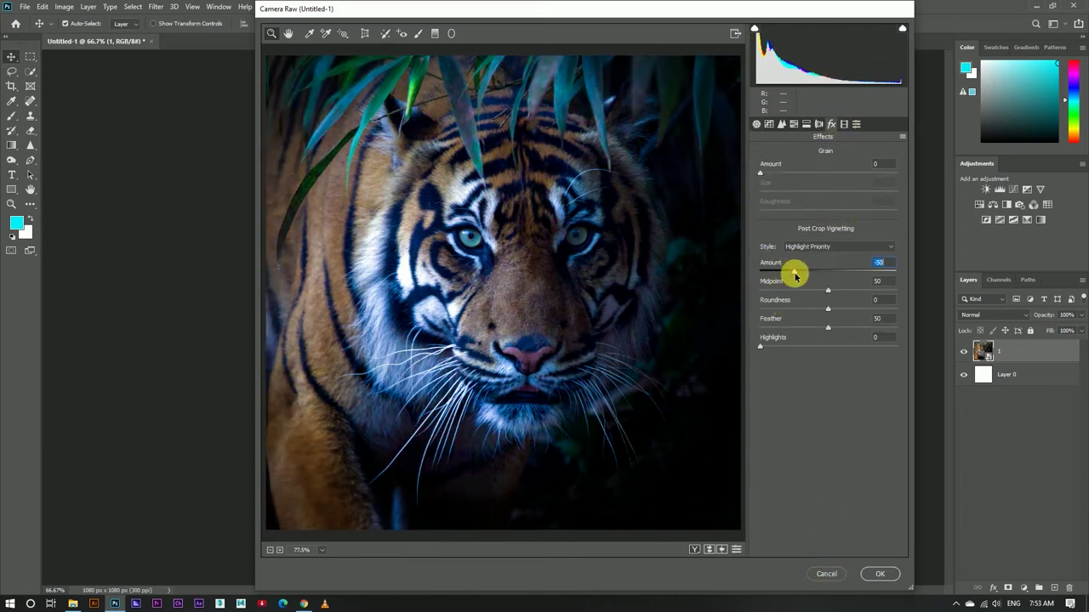
pyautogui.click(844, 124)
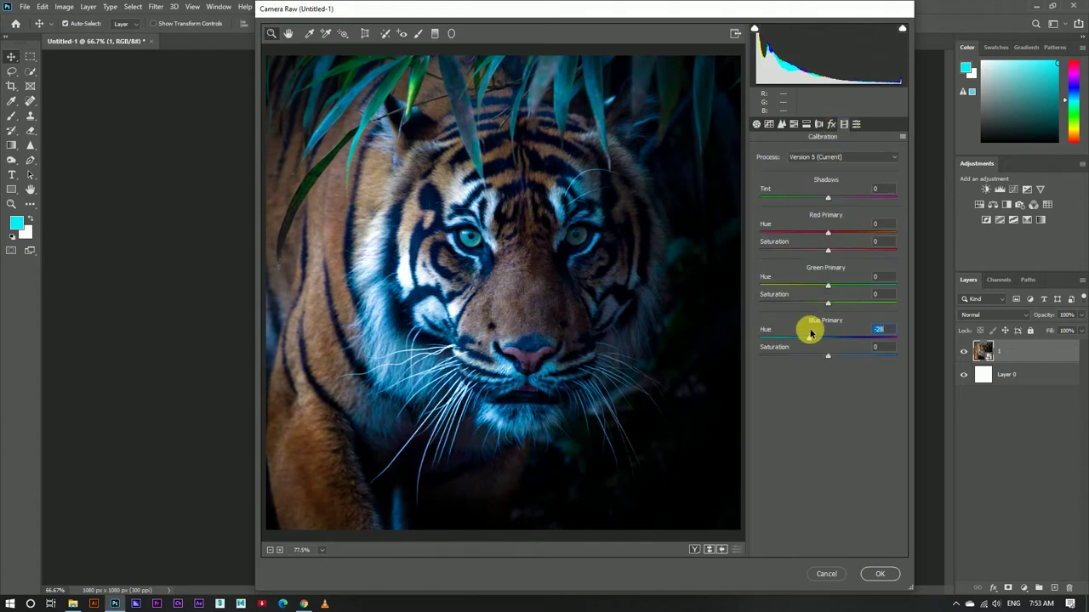
pyautogui.moveTo(828, 356); pyautogui.dragTo(843, 354)
pyautogui.click(881, 573)
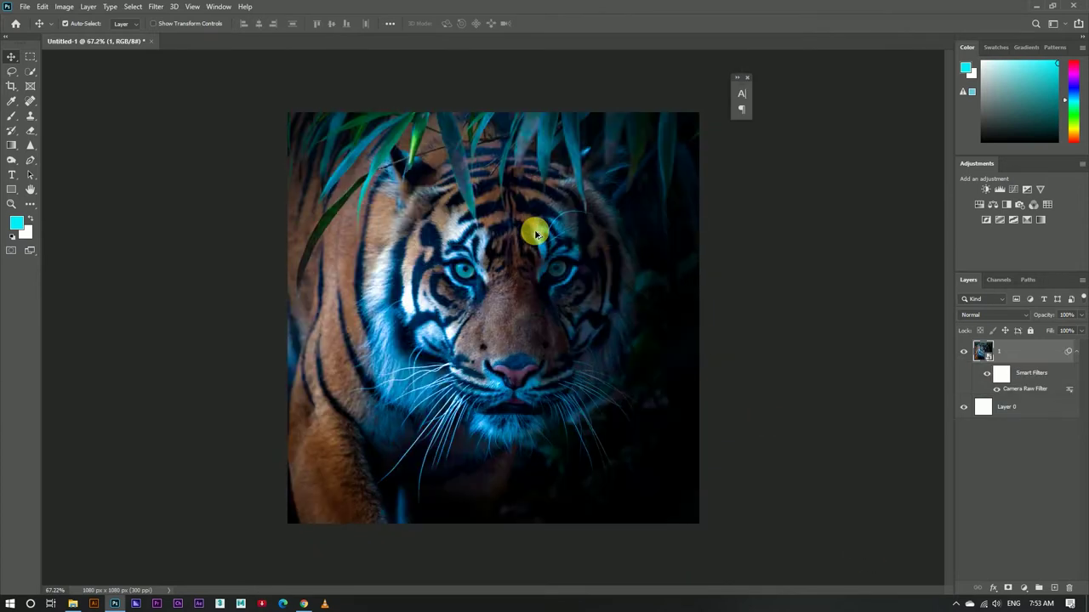
# Drag the daisy clipart from the file browser into the composition
pyautogui.click(1074, 351)
pyautogui.click(80, 598)
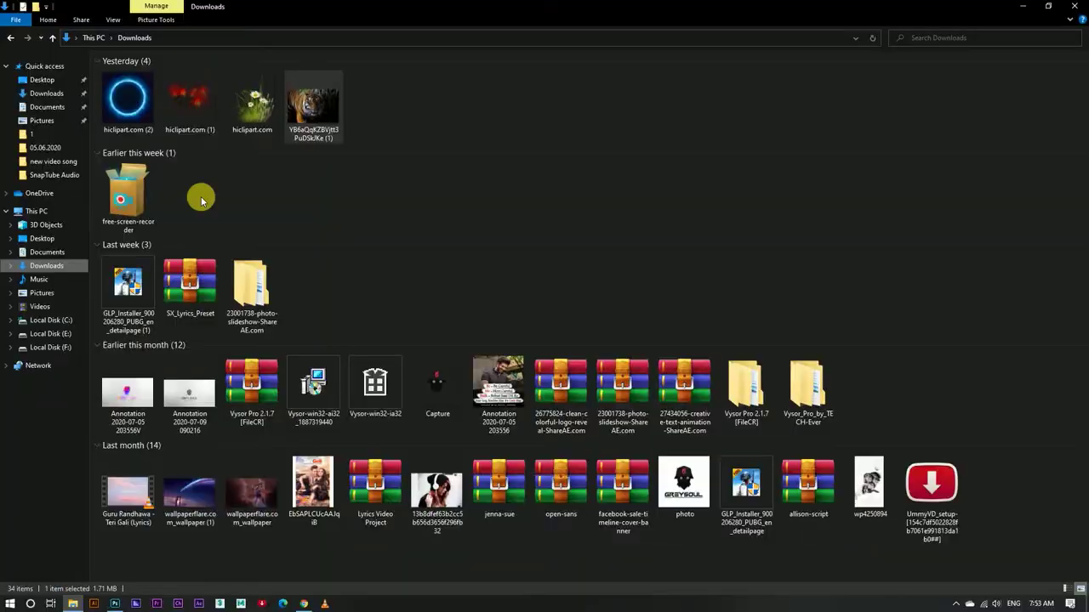
pyautogui.moveTo(170, 505)
pyautogui.mouseDown()
pyautogui.moveTo(511, 362)
pyautogui.moveTo(593, 431)
pyautogui.mouseUp()
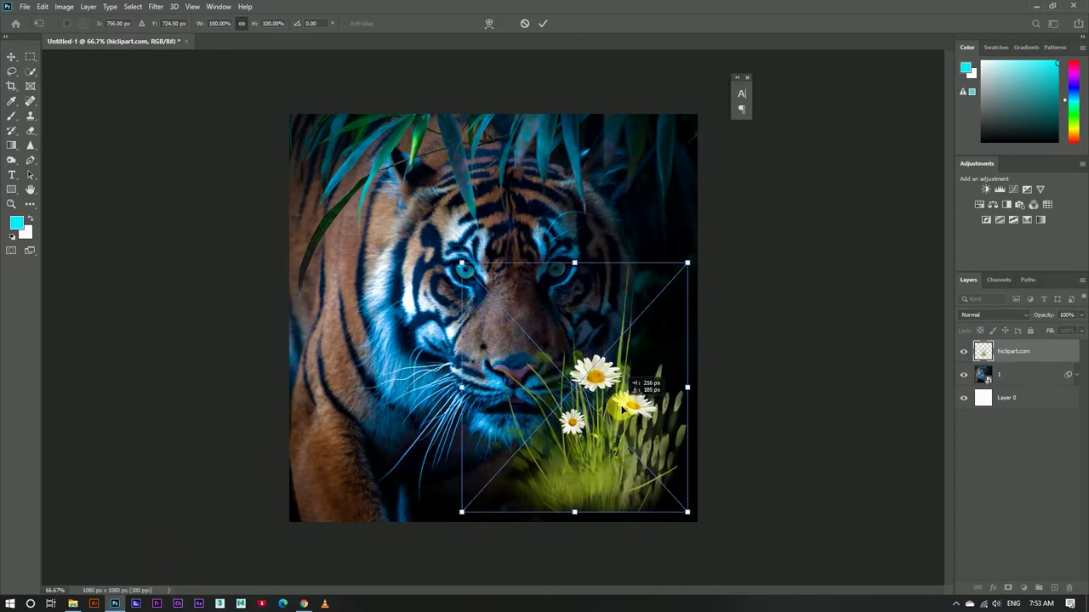
# Enlarge the daisies and place them toward the tiger's lower right
pyautogui.moveTo(698, 284); pyautogui.dragTo(716, 186)
pyautogui.moveTo(650, 364); pyautogui.dragTo(655, 415)
pyautogui.moveTo(687, 267); pyautogui.dragTo(659, 337)
pyautogui.click(543, 23)
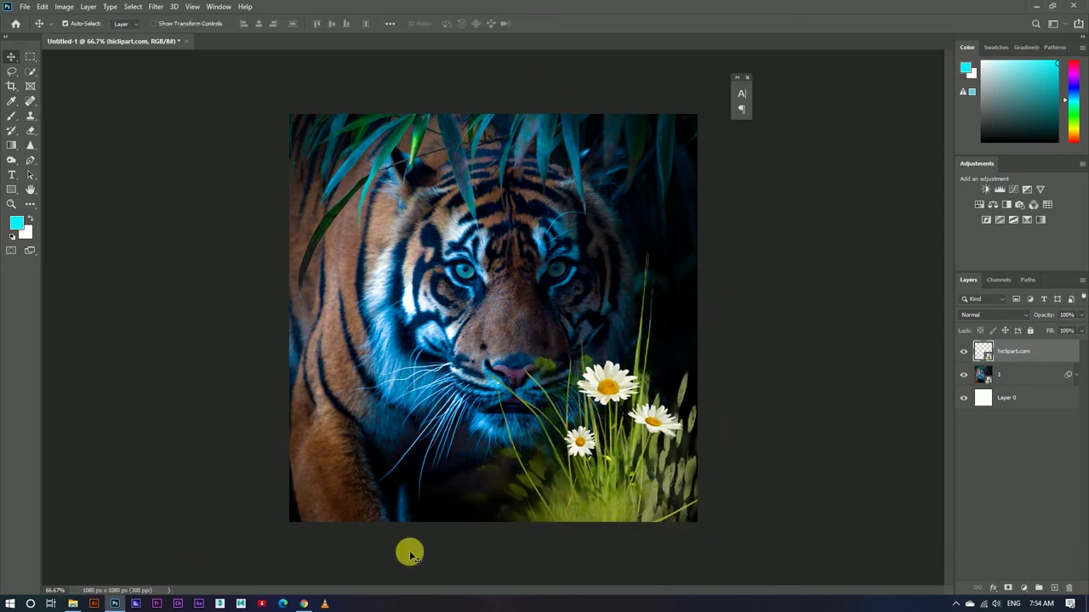
# Tint the daisies cyan with a Camera Raw filter at Temperature -77
pyautogui.click(156, 6)
pyautogui.click(175, 76)
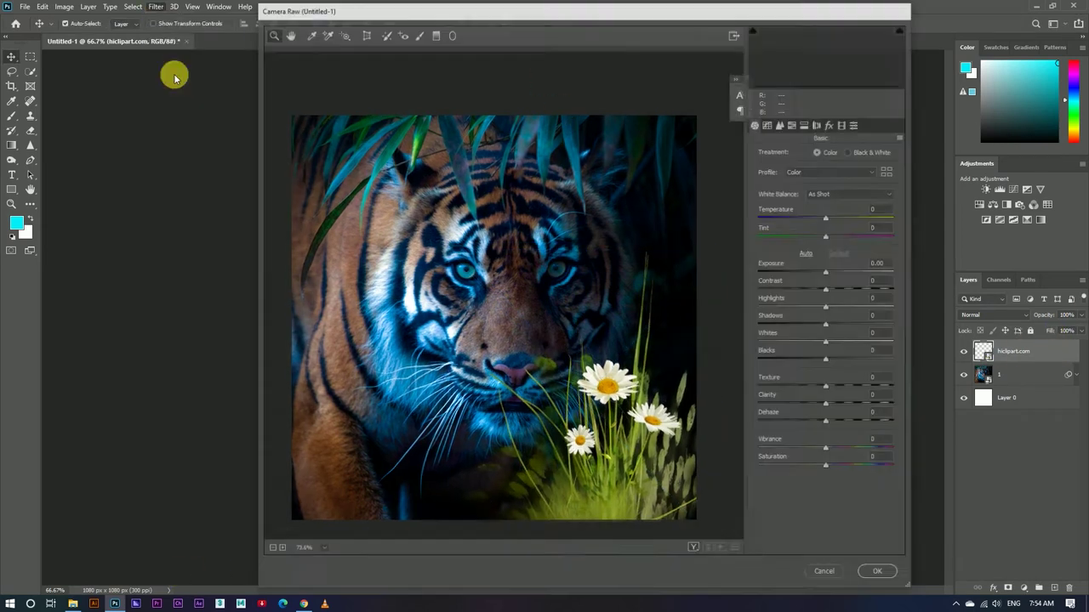
pyautogui.moveTo(819, 216); pyautogui.dragTo(775, 217)
pyautogui.click(826, 449)
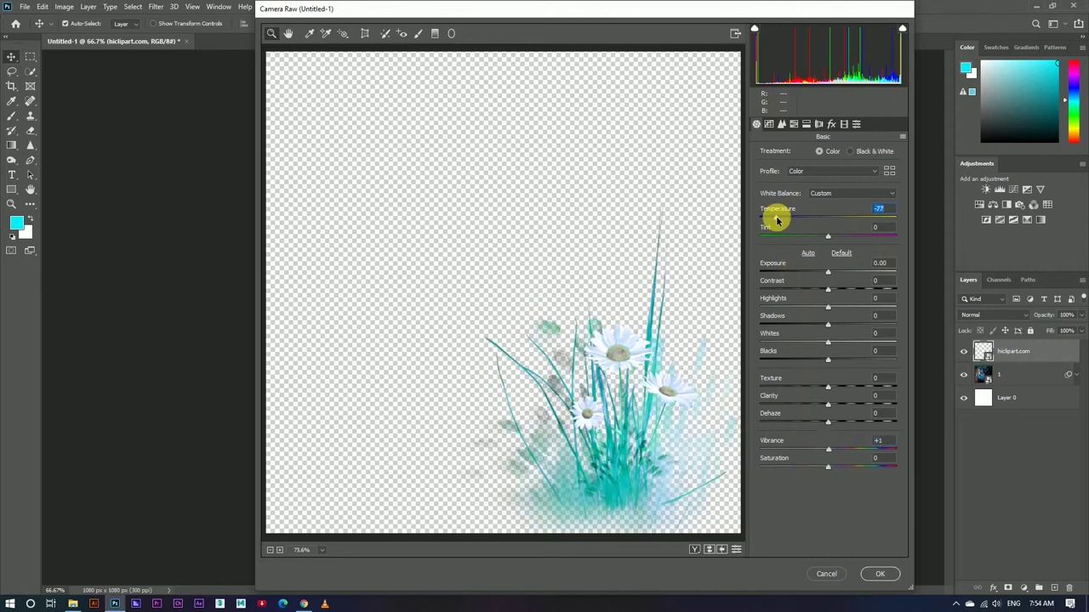
pyautogui.click(880, 573)
# Reposition the daisies toward the right edge with Free Transform
pyautogui.moveTo(625, 473); pyautogui.dragTo(644, 473)
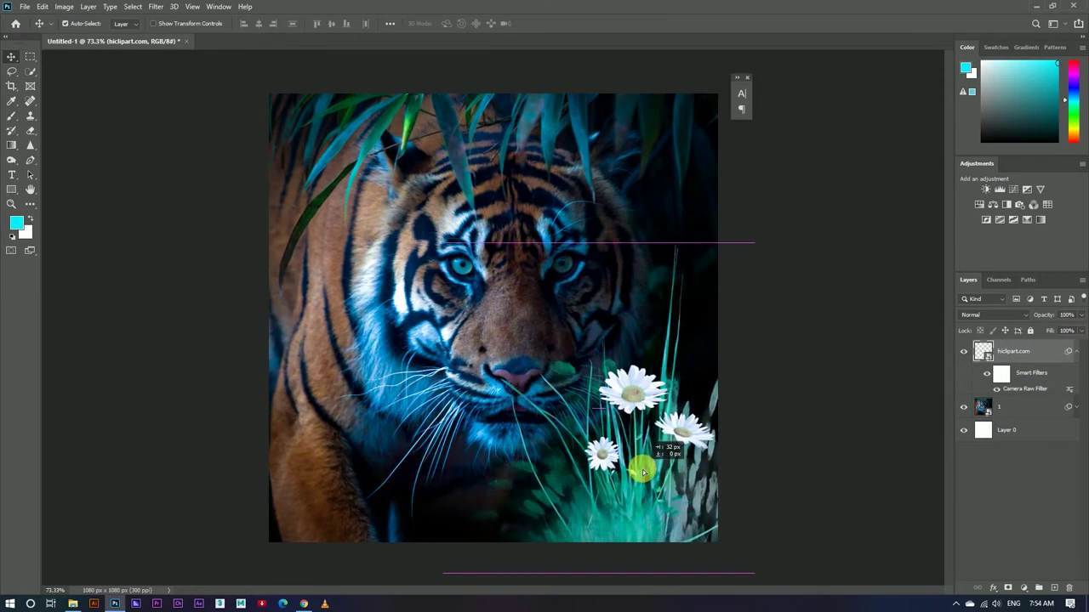
pyautogui.hotkey('ctrl', 't')
pyautogui.click(562, 233)
pyautogui.moveTo(653, 391); pyautogui.dragTo(689, 414)
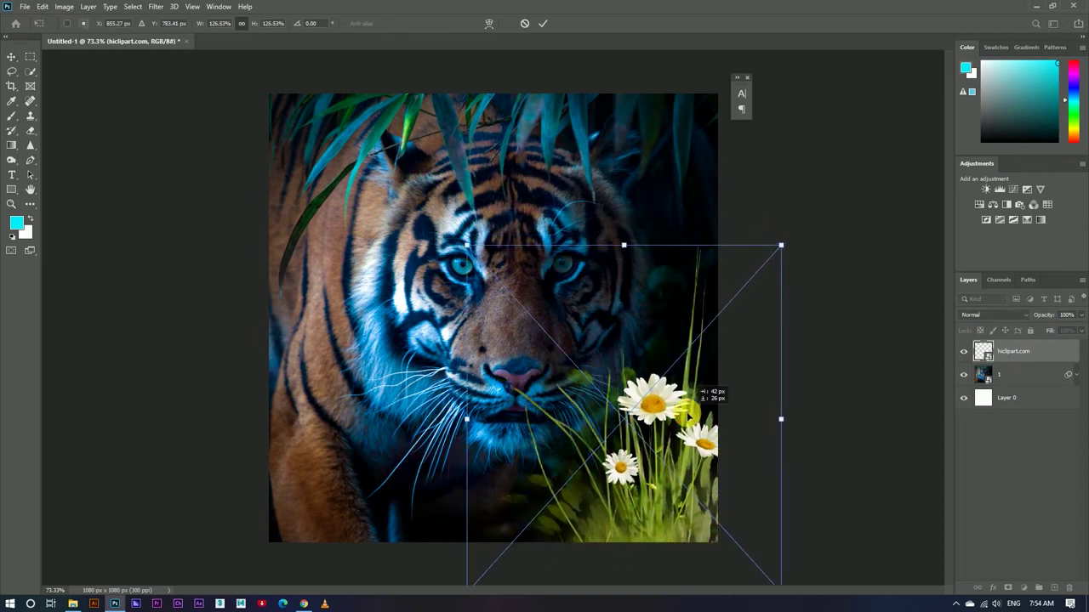
pyautogui.click(542, 23)
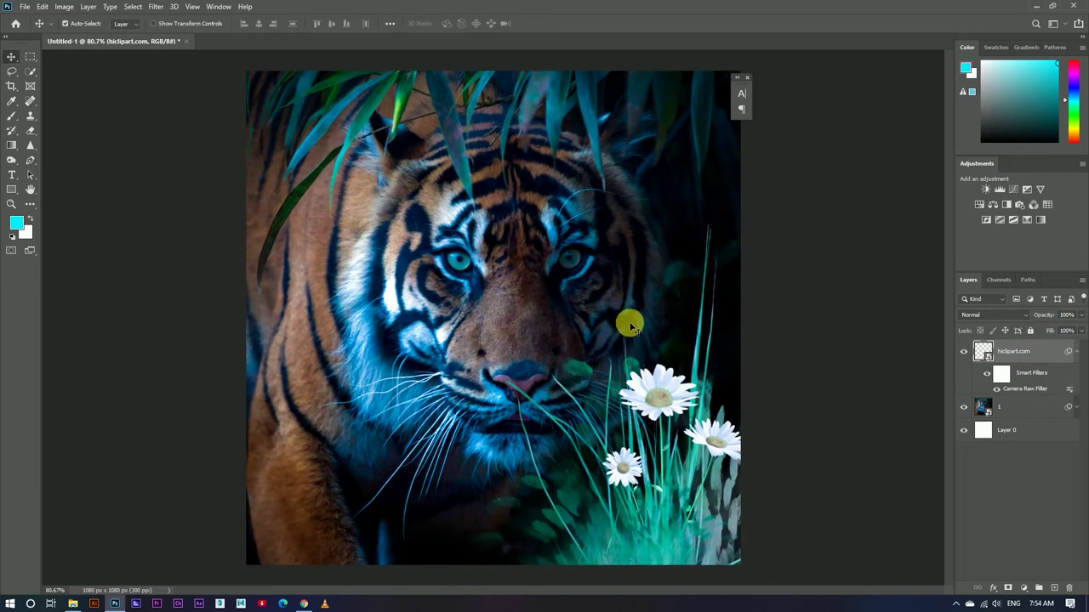
pyautogui.click(1080, 353)
pyautogui.scroll(-2, 629, 321)
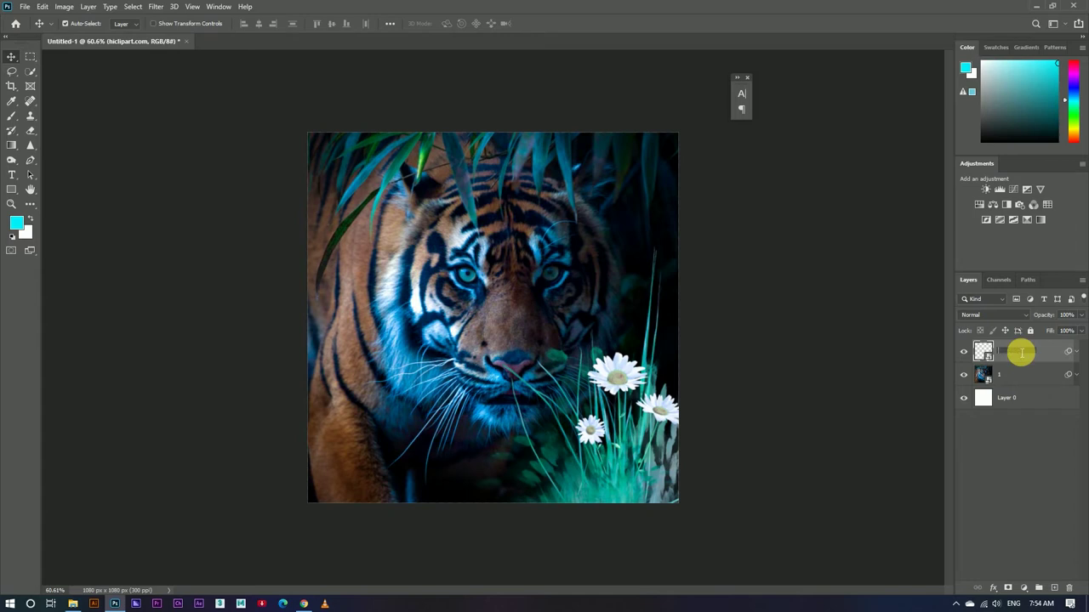
# Rename the daisy layer, duplicate it, and enlarge the copy into the tiger's lower-left corner
pyautogui.doubleClick(1017, 349)
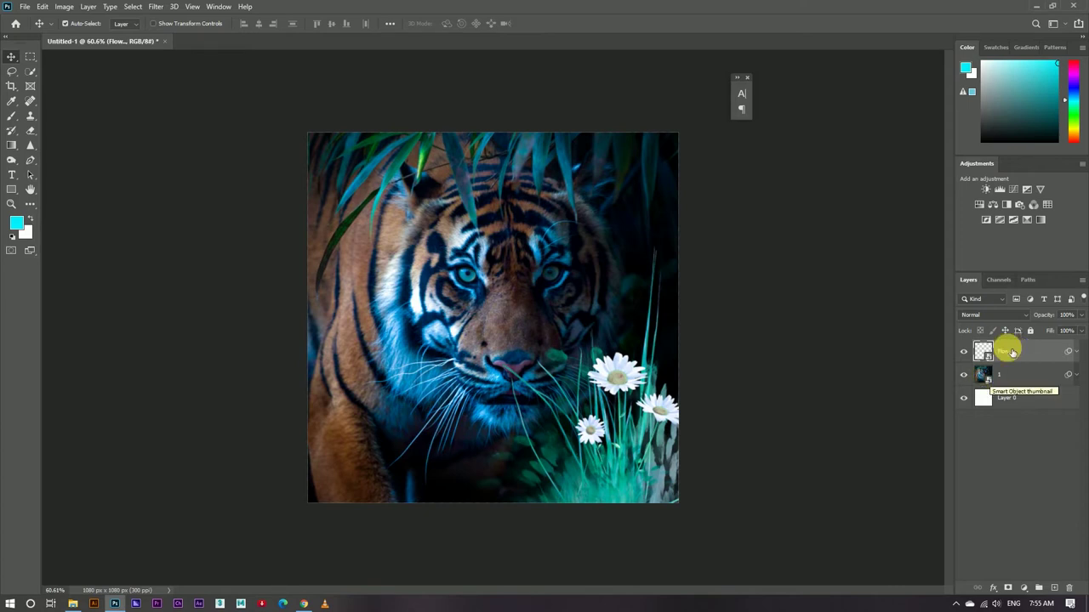
pyautogui.hotkey('ctrl', 'j')
pyautogui.hotkey('ctrl', 't')
pyautogui.click(547, 233)
pyautogui.moveTo(529, 428)
pyautogui.mouseDown()
pyautogui.moveTo(571, 428)
pyautogui.moveTo(349, 450)
pyautogui.mouseUp()
pyautogui.moveTo(472, 266); pyautogui.dragTo(502, 247)
pyautogui.moveTo(413, 415)
pyautogui.mouseDown()
pyautogui.moveTo(438, 412)
pyautogui.moveTo(422, 412)
pyautogui.mouseUp()
pyautogui.click(543, 23)
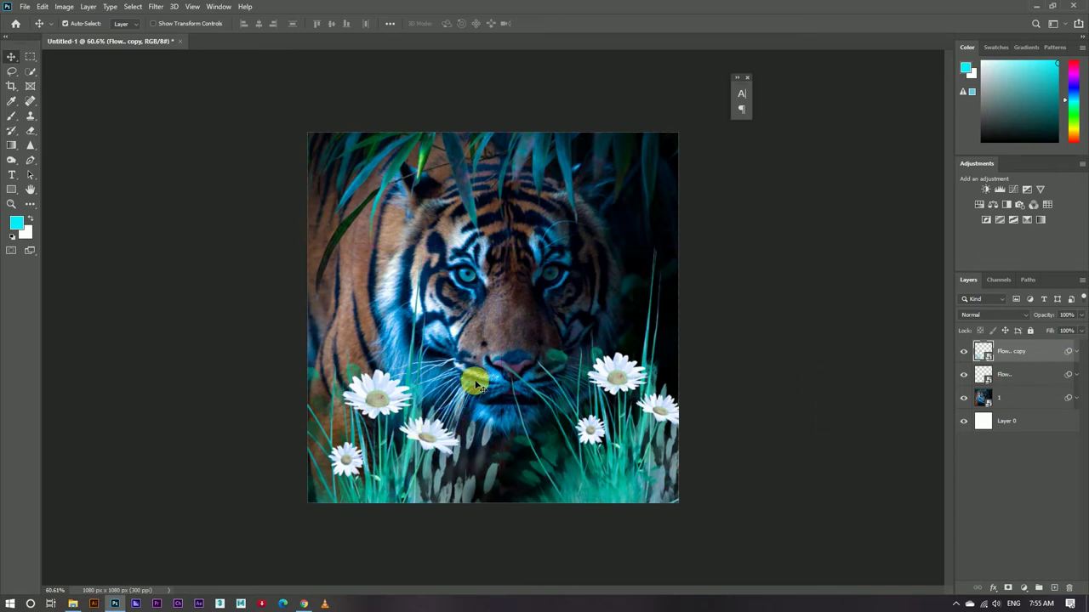
# Boost the daisy copy's vibrance and tweak calibration in its Camera Raw filter
pyautogui.click(1070, 354)
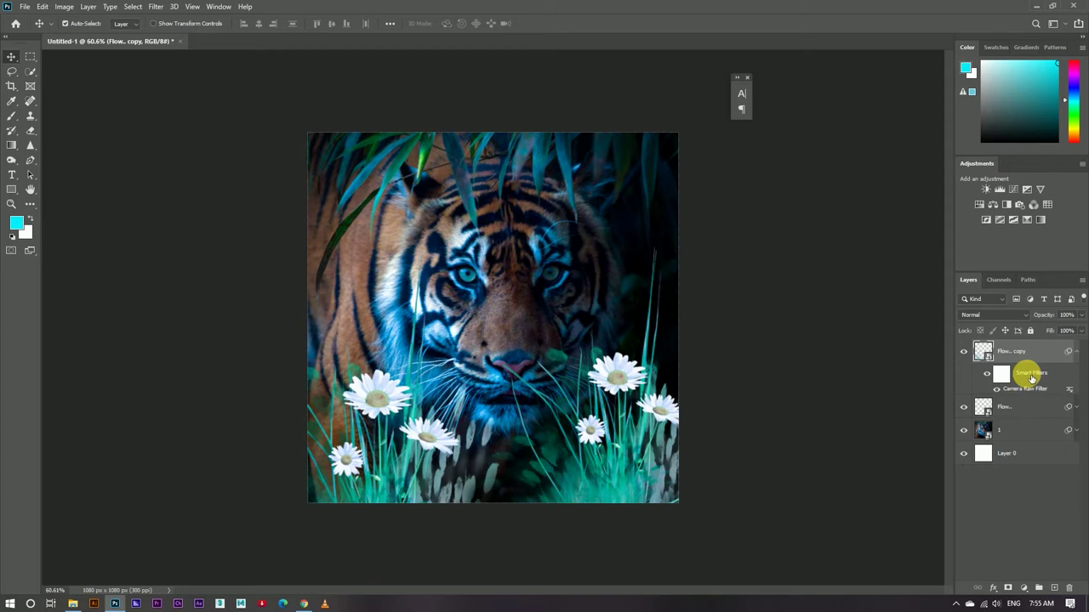
pyautogui.doubleClick(1035, 392)
pyautogui.moveTo(842, 449); pyautogui.dragTo(859, 449)
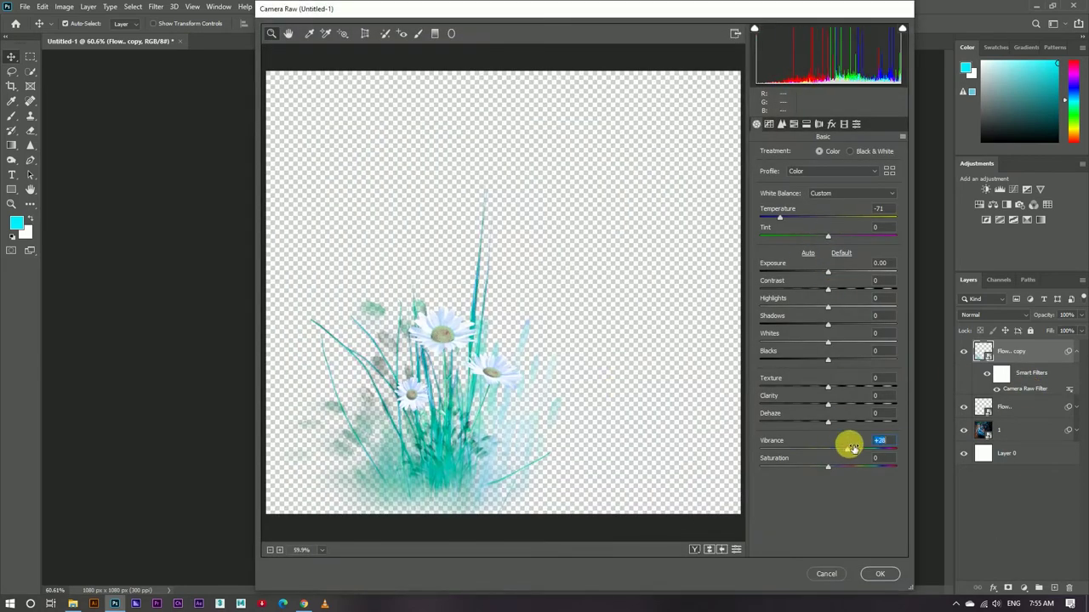
pyautogui.click(844, 124)
pyautogui.moveTo(828, 335); pyautogui.dragTo(808, 336)
pyautogui.click(867, 565)
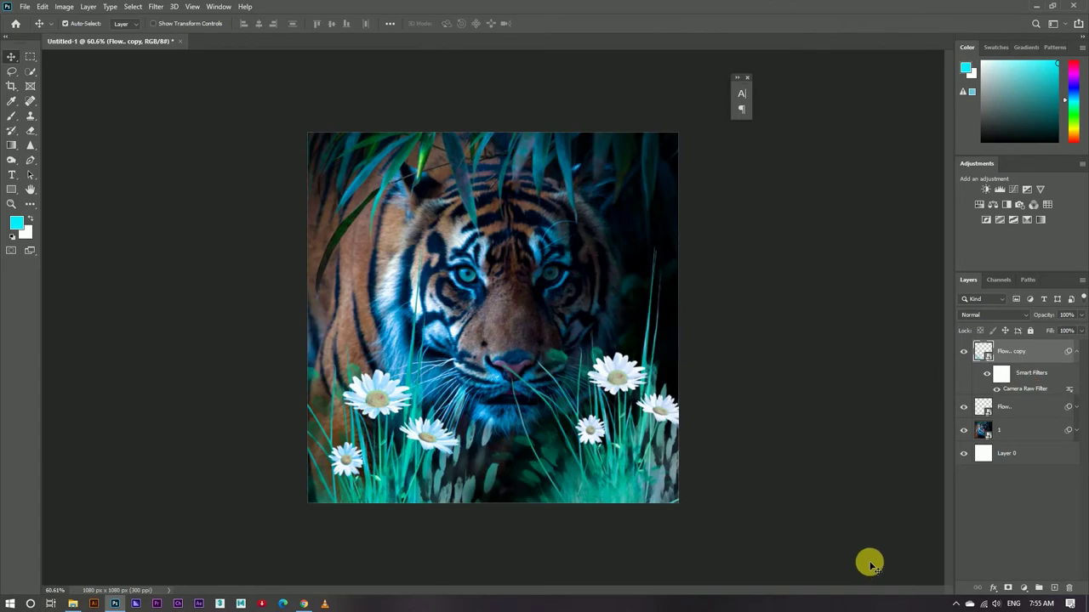
# Raise the original daisies' vibrance and saturation and adjust calibration in Camera Raw
pyautogui.click(1074, 407)
pyautogui.doubleClick(1017, 445)
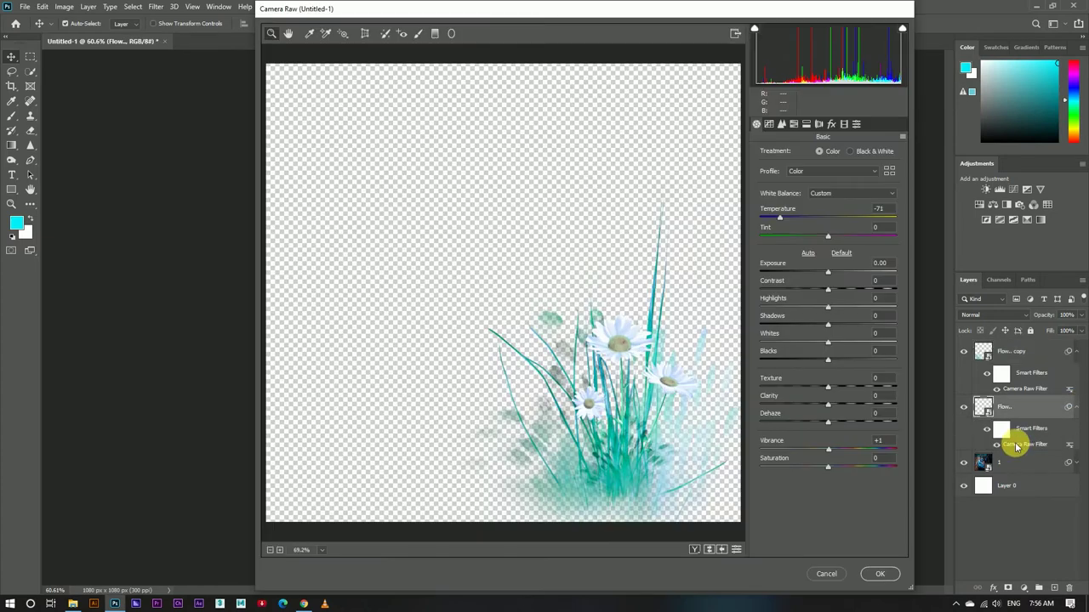
pyautogui.moveTo(827, 450)
pyautogui.mouseDown()
pyautogui.moveTo(858, 449)
pyautogui.moveTo(841, 467)
pyautogui.mouseUp()
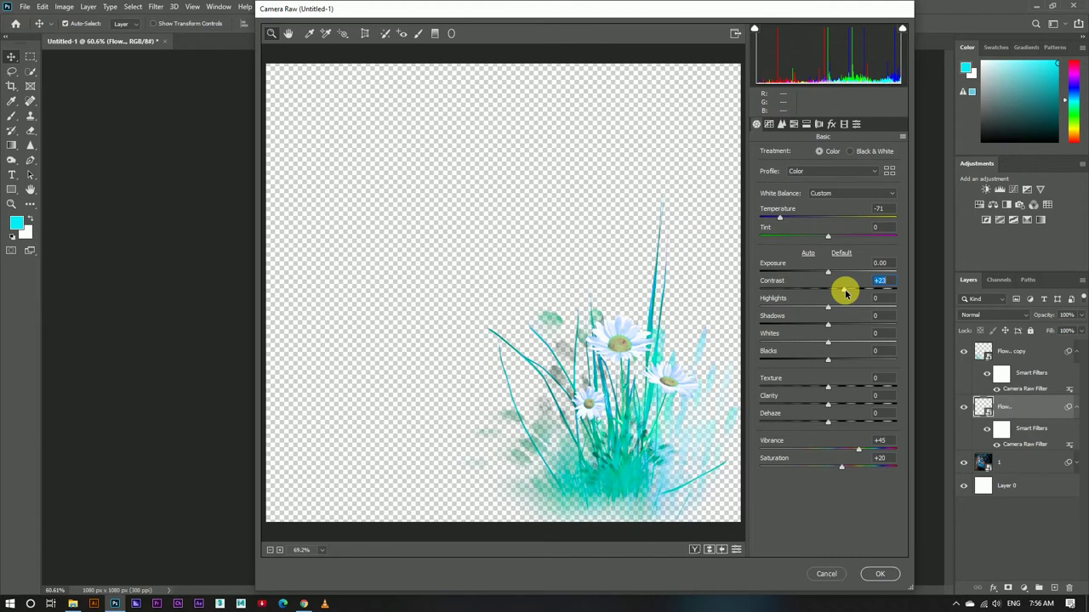
pyautogui.click(818, 124)
pyautogui.click(844, 124)
pyautogui.moveTo(826, 307); pyautogui.dragTo(814, 308)
pyautogui.click(879, 573)
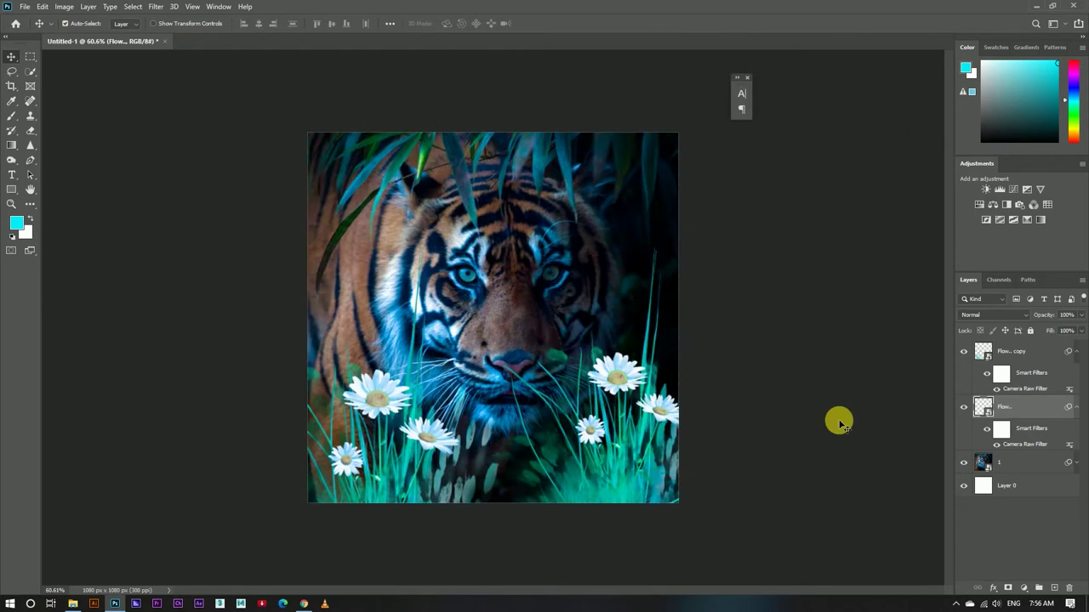
pyautogui.click(1076, 351)
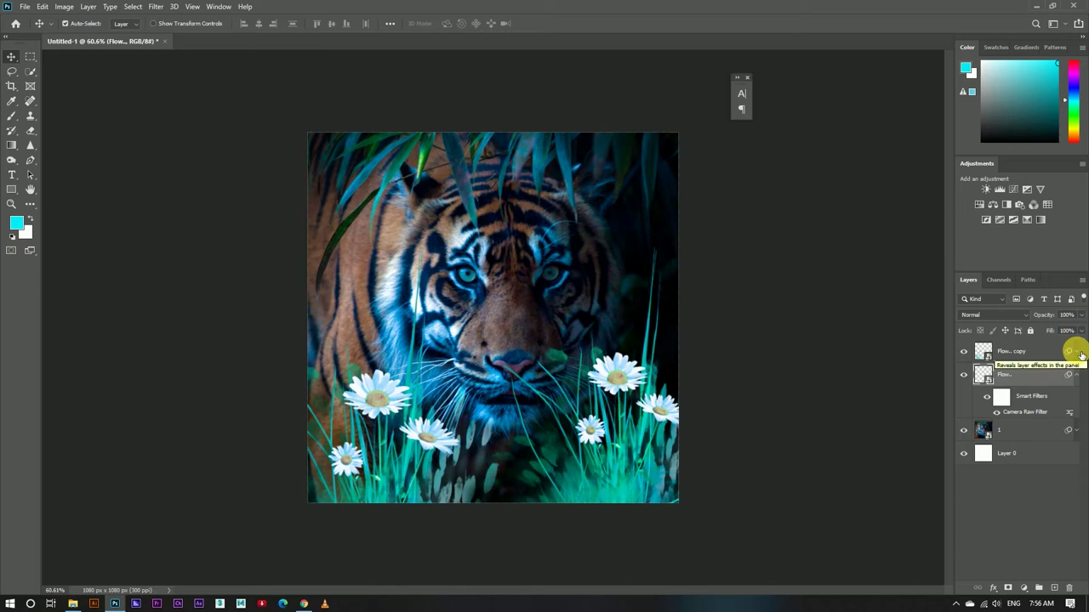
# Collapse the filter lists, fit the image in view, and add a new empty Layer 1
pyautogui.click(1076, 374)
pyautogui.scroll(-3, 476, 243)
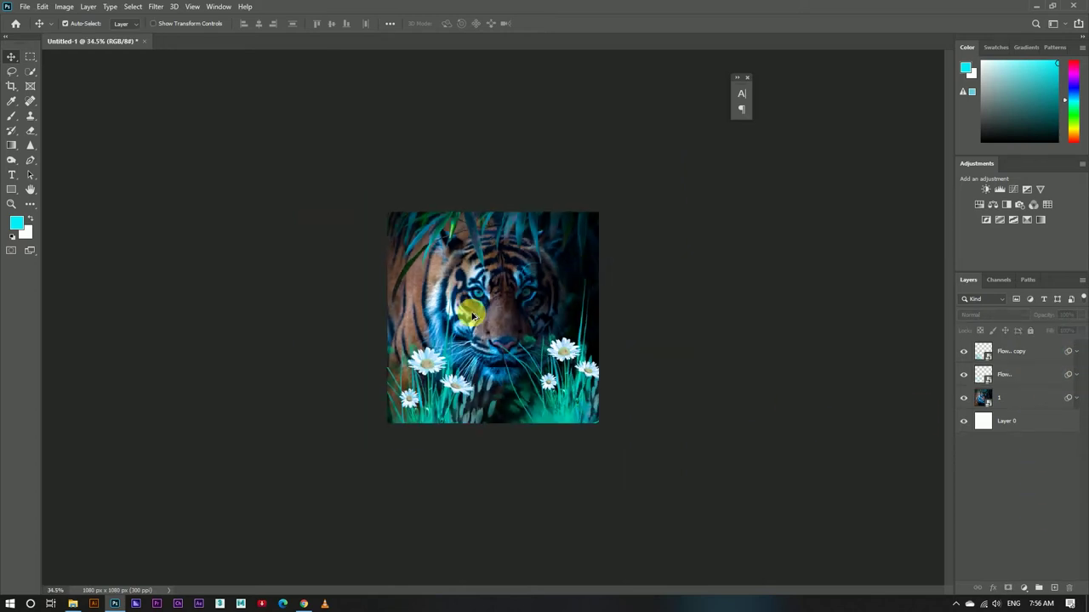
pyautogui.hotkey('ctrl', '0')
pyautogui.click(1055, 589)
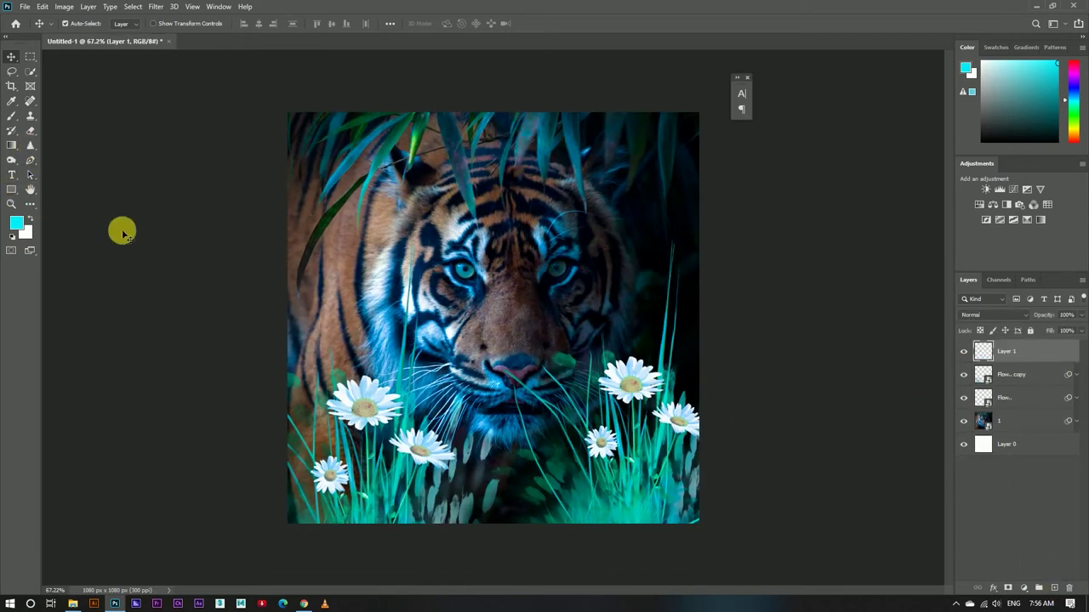
# Choose the Brush tool with cyan as foreground colour, keeping Layer 1 at Normal blending
pyautogui.press('b')
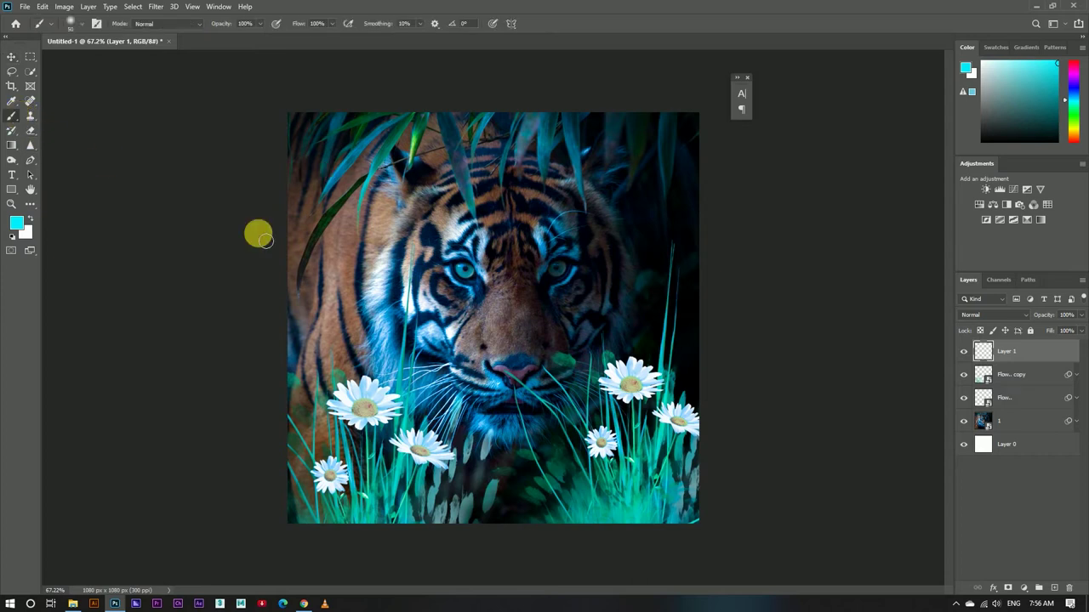
pyautogui.scroll(5, 293, 221)
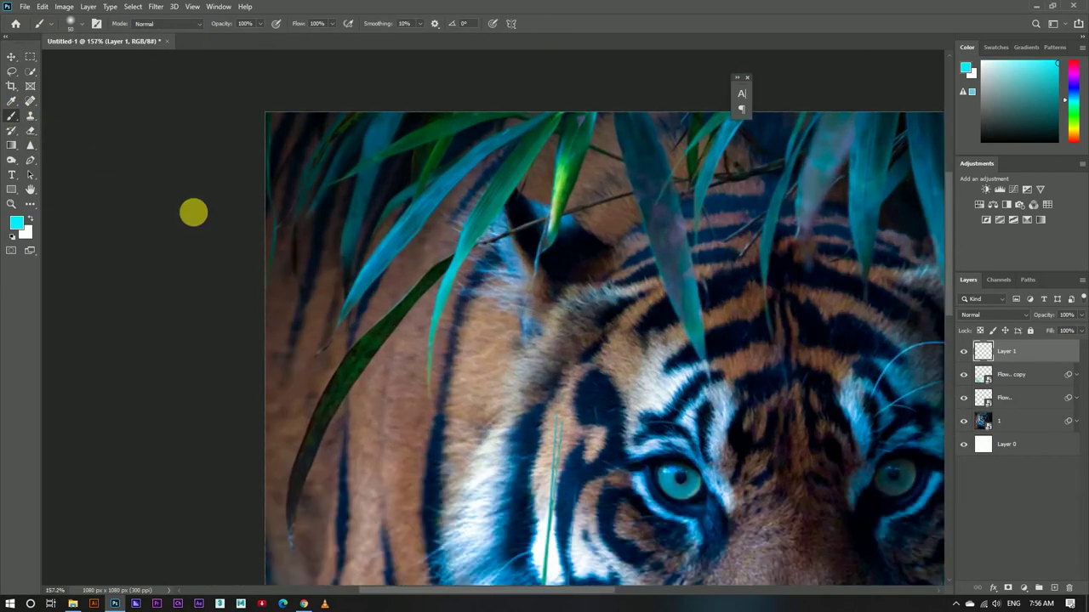
pyautogui.click(16, 223)
pyautogui.press('Return')
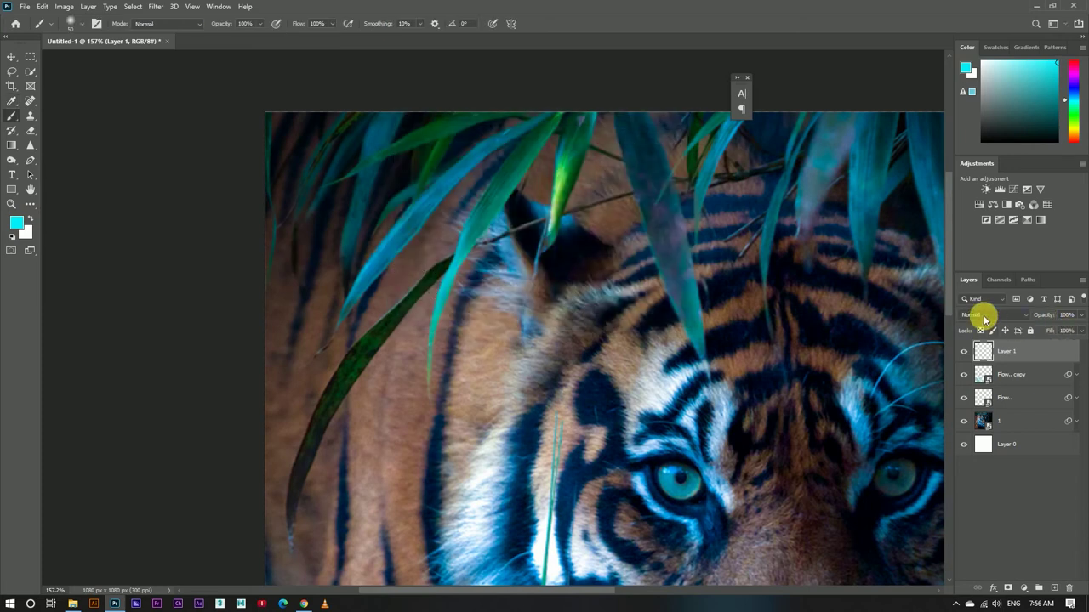
pyautogui.click(984, 316)
pyautogui.click(976, 450)
pyautogui.click(978, 315)
pyautogui.click(969, 321)
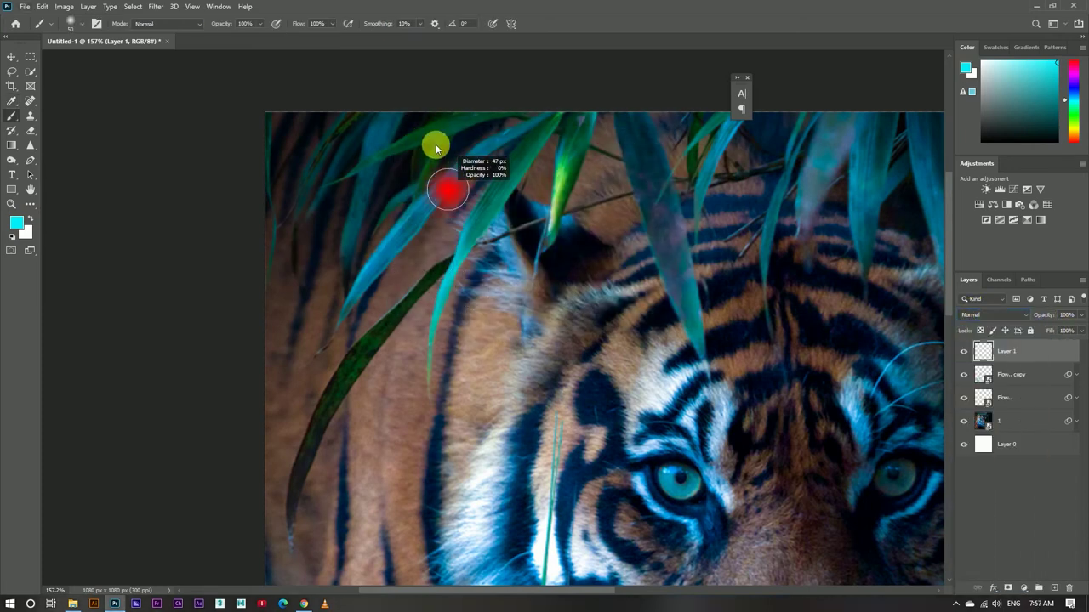
# Set a soft brush of about 42 px and move the brush settings panel aside
pyautogui.moveTo(436, 147); pyautogui.dragTo(430, 146)
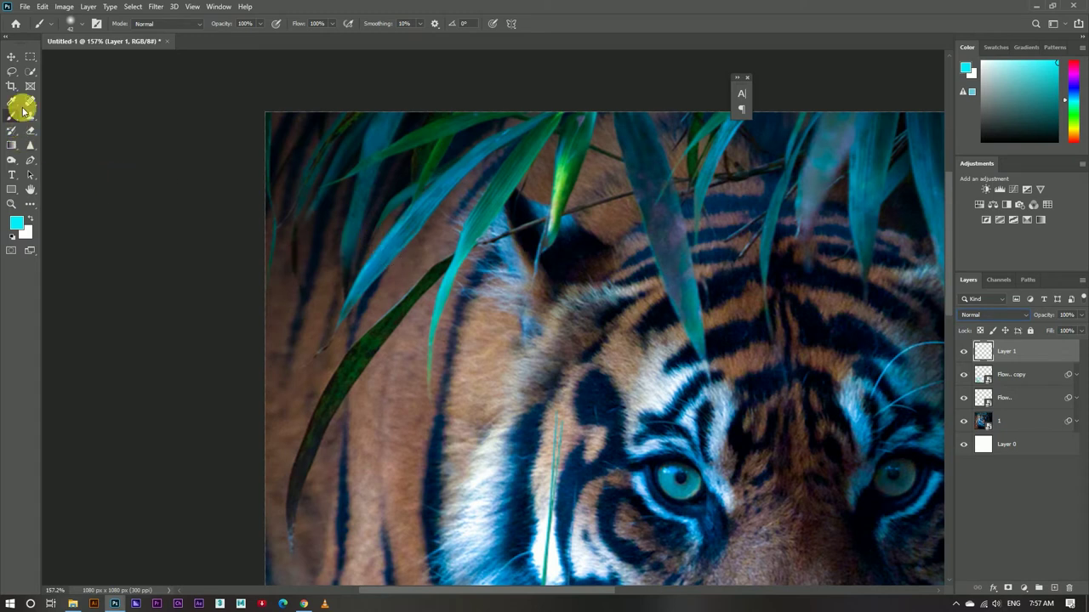
pyautogui.click(71, 23)
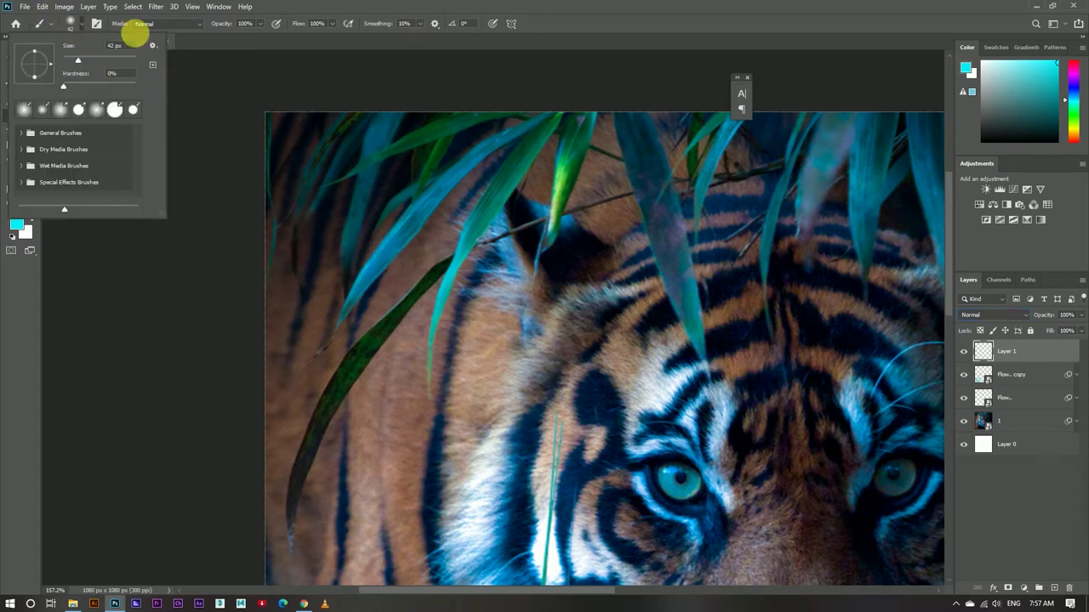
pyautogui.click(96, 23)
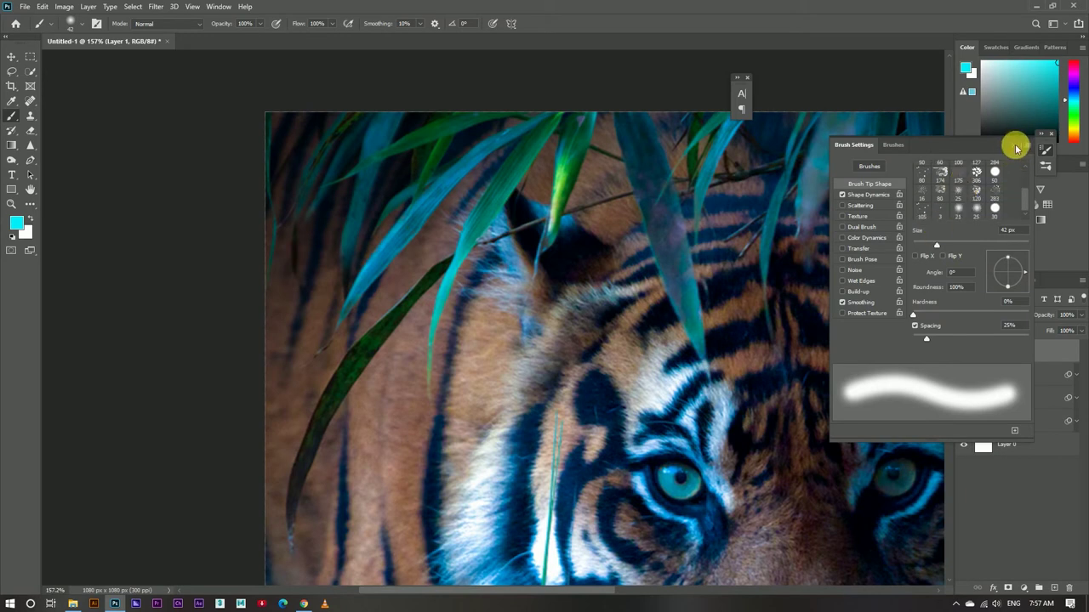
pyautogui.click(1013, 146)
pyautogui.moveTo(1045, 136); pyautogui.dragTo(902, 80)
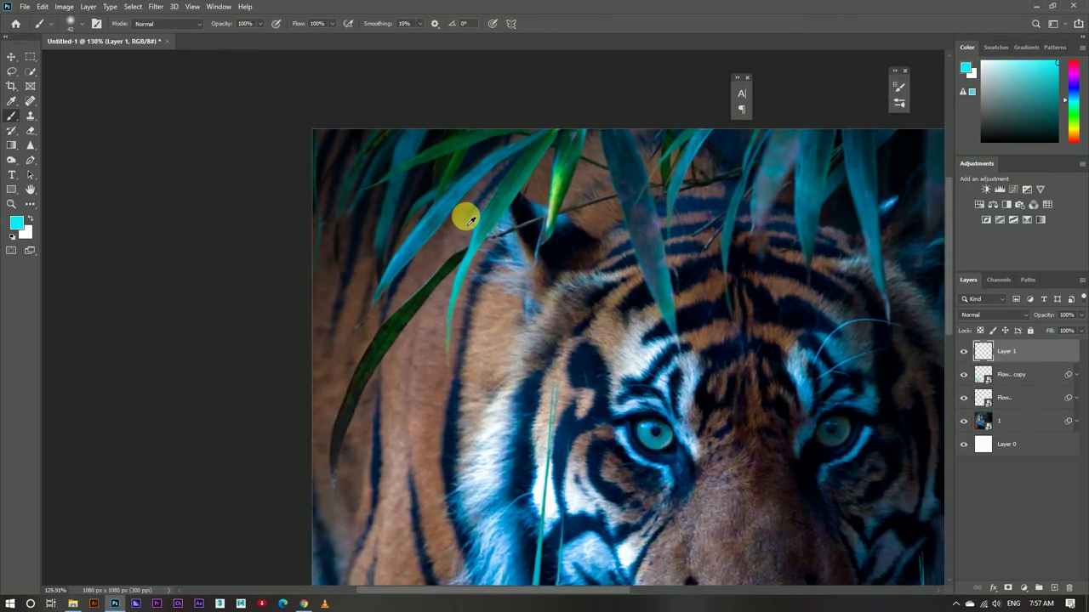
# Paint cyan along the upper-left leaf, shrinking the brush to 28 px
pyautogui.moveTo(543, 247); pyautogui.dragTo(479, 229)
pyautogui.scroll(3, 479, 230)
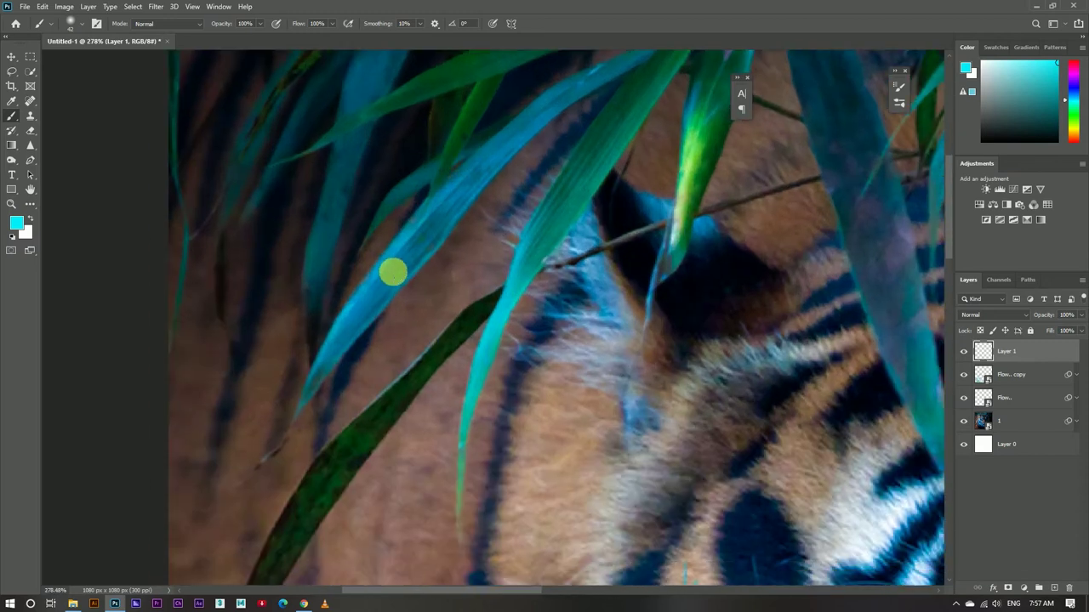
pyautogui.moveTo(374, 298)
pyautogui.mouseDown()
pyautogui.moveTo(546, 225)
pyautogui.moveTo(457, 349)
pyautogui.mouseUp()
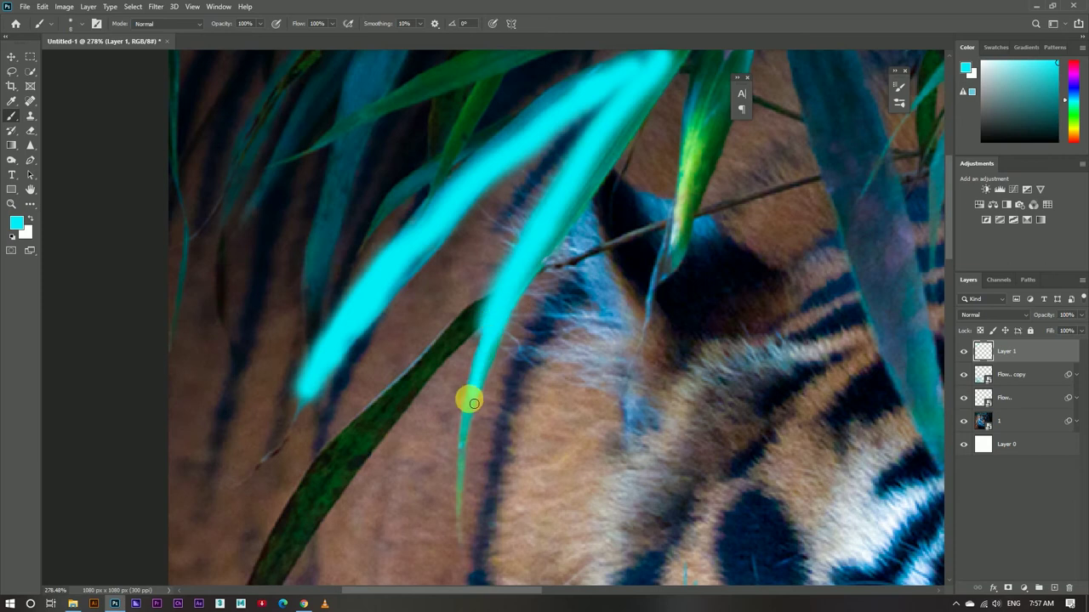
pyautogui.moveTo(347, 454)
pyautogui.mouseDown()
pyautogui.moveTo(470, 313)
pyautogui.moveTo(436, 270)
pyautogui.moveTo(376, 427)
pyautogui.mouseUp()
pyautogui.moveTo(486, 255); pyautogui.dragTo(416, 368)
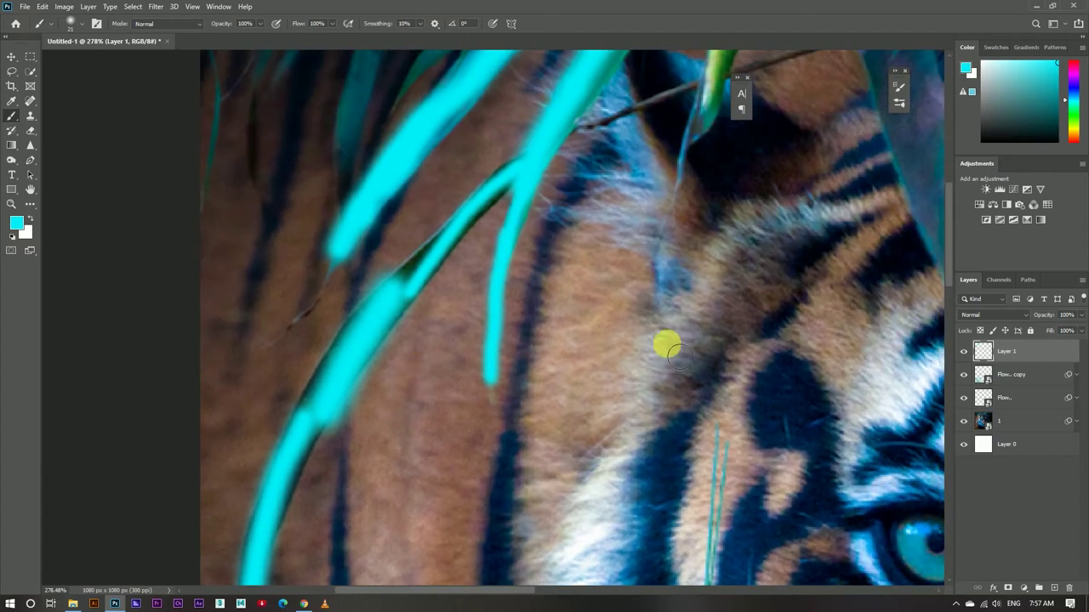
pyautogui.scroll(-2, 668, 349)
# Paint cyan strokes down the centre and right-hand leaves
pyautogui.moveTo(600, 146); pyautogui.dragTo(701, 480)
pyautogui.moveTo(751, 286); pyautogui.dragTo(521, 295)
pyautogui.moveTo(664, 143)
pyautogui.mouseDown()
pyautogui.moveTo(607, 292)
pyautogui.moveTo(614, 187)
pyautogui.moveTo(553, 408)
pyautogui.mouseUp()
pyautogui.moveTo(704, 280); pyautogui.dragTo(737, 124)
pyautogui.moveTo(742, 164)
pyautogui.mouseDown()
pyautogui.moveTo(701, 304)
pyautogui.moveTo(706, 379)
pyautogui.mouseUp()
pyautogui.moveTo(799, 153)
pyautogui.mouseDown()
pyautogui.moveTo(814, 325)
pyautogui.moveTo(842, 451)
pyautogui.mouseUp()
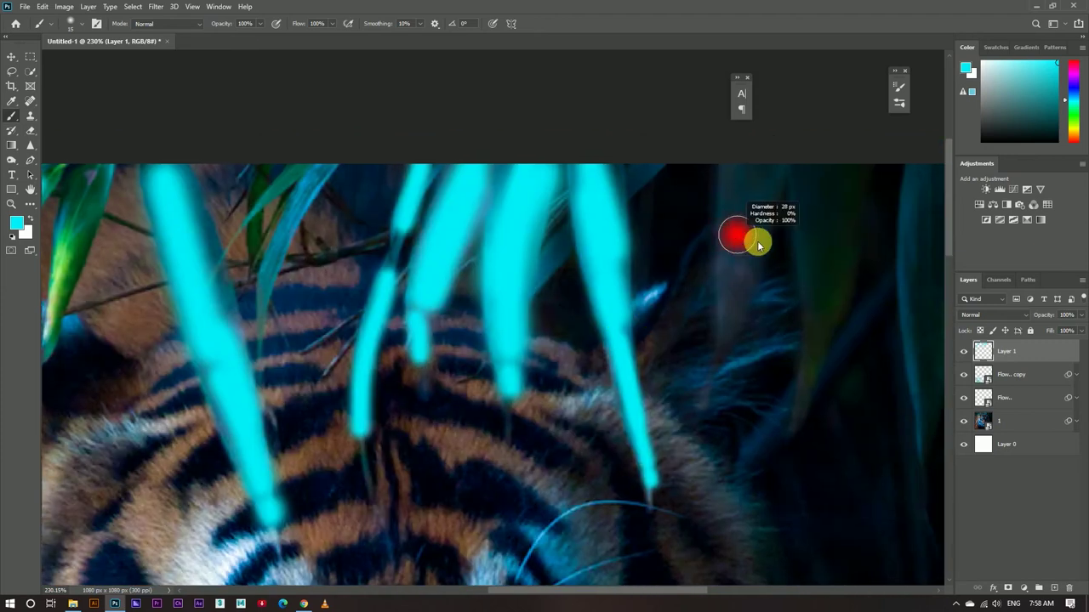
pyautogui.moveTo(729, 178); pyautogui.dragTo(728, 327)
pyautogui.moveTo(799, 175); pyautogui.dragTo(804, 332)
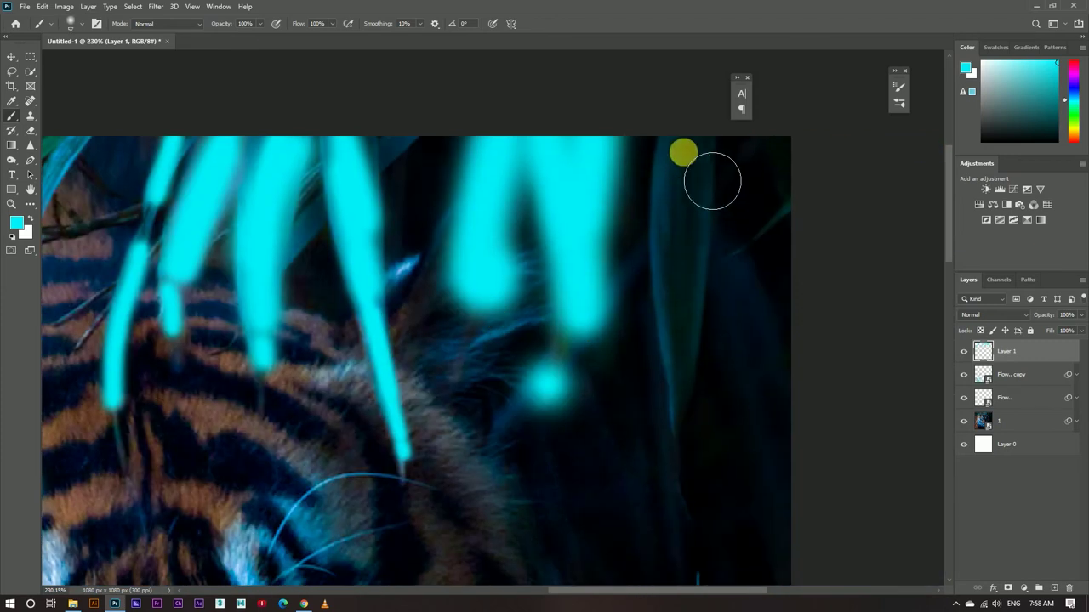
# Paint cyan over the left-edge and top leaves
pyautogui.scroll(-5, 698, 226)
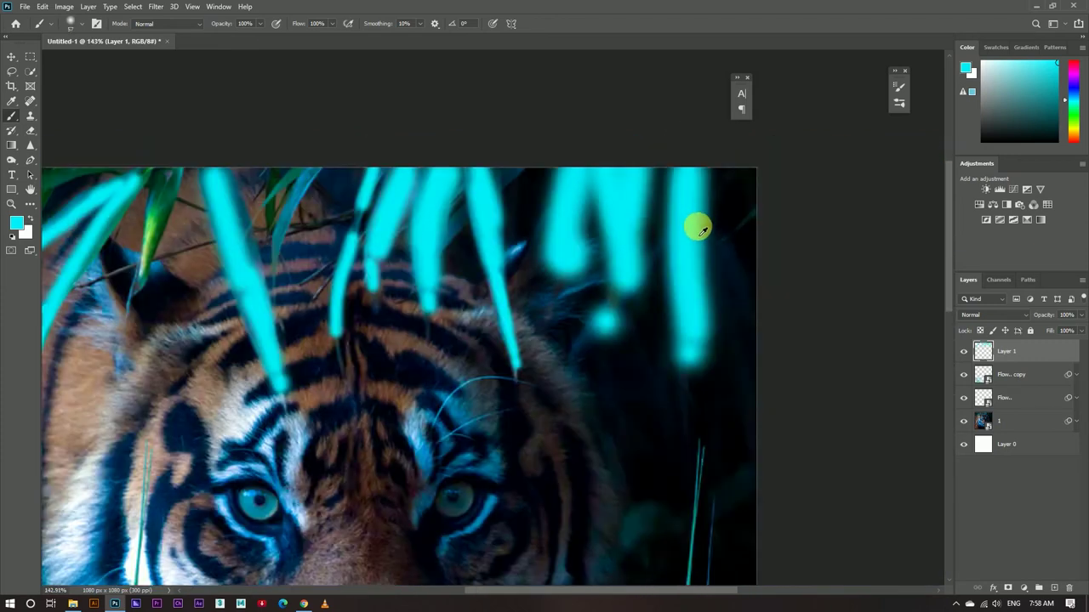
pyautogui.scroll(6, 462, 199)
pyautogui.moveTo(506, 132)
pyautogui.mouseDown()
pyautogui.moveTo(470, 192)
pyautogui.moveTo(462, 344)
pyautogui.moveTo(428, 393)
pyautogui.mouseUp()
pyautogui.moveTo(289, 132); pyautogui.dragTo(297, 429)
pyautogui.moveTo(455, 132); pyautogui.dragTo(340, 282)
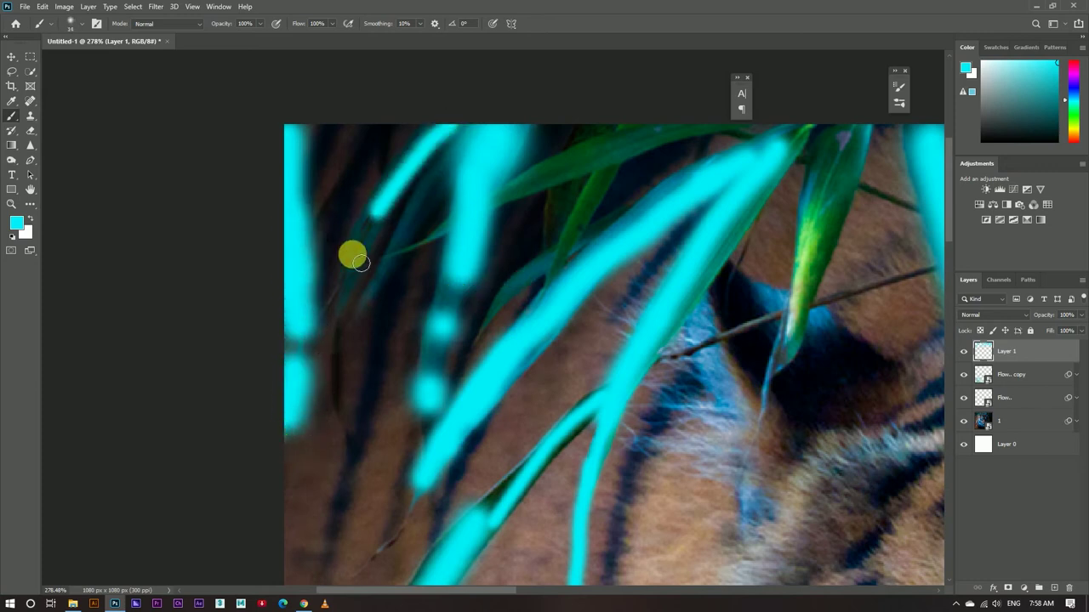
pyautogui.moveTo(406, 266); pyautogui.dragTo(515, 173)
# Set the cyan layer to Overlay and apply a 7.2 px Gaussian Blur
pyautogui.hotkey('ctrl', '0')
pyautogui.click(990, 315)
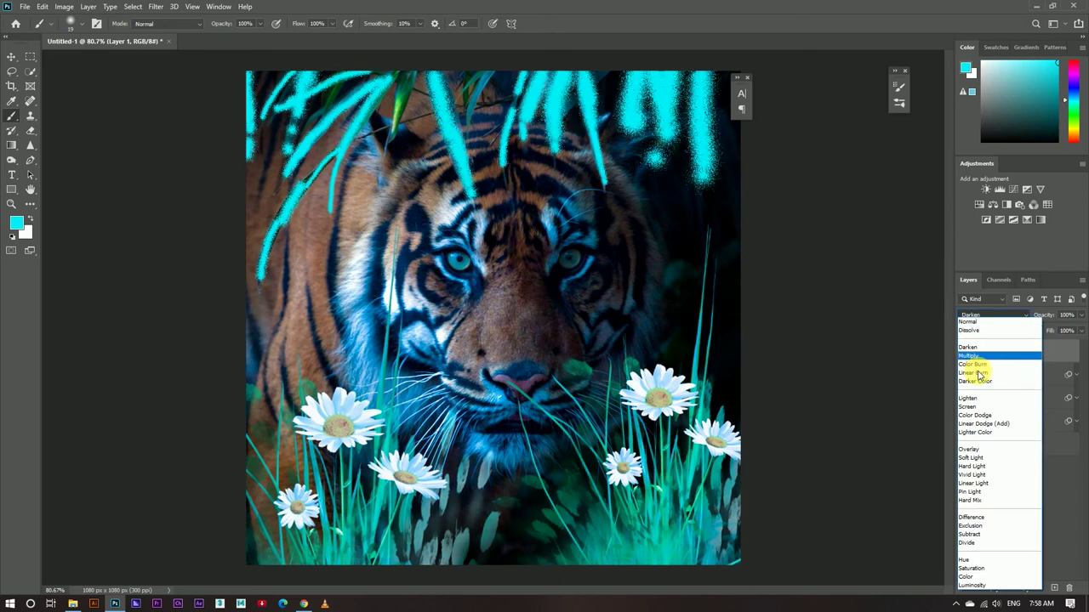
pyautogui.click(970, 448)
pyautogui.click(156, 6)
pyautogui.moveTo(181, 136)
pyautogui.click(319, 170)
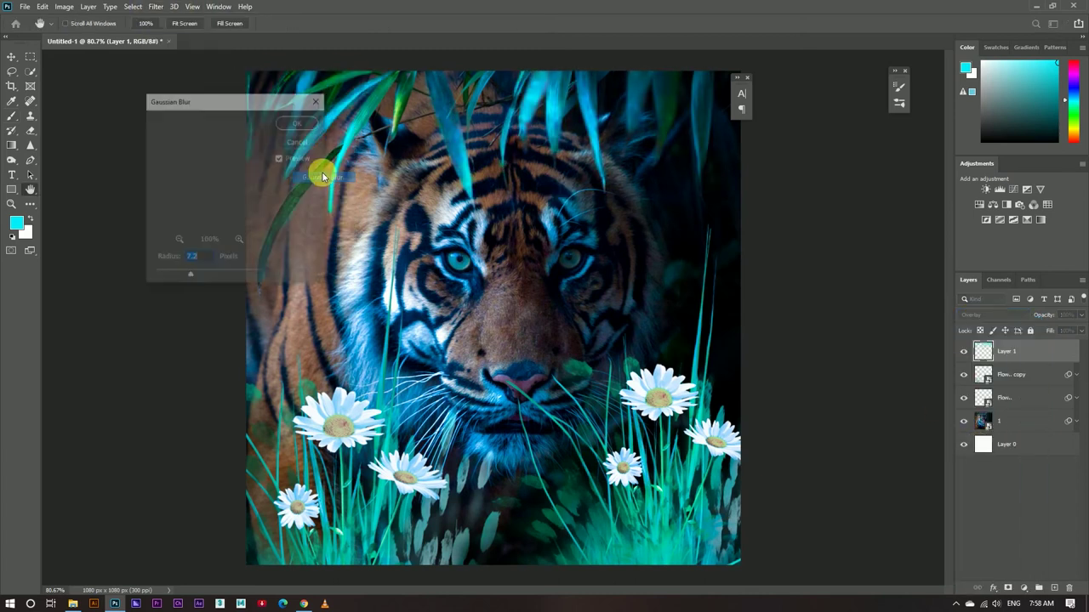
pyautogui.click(298, 124)
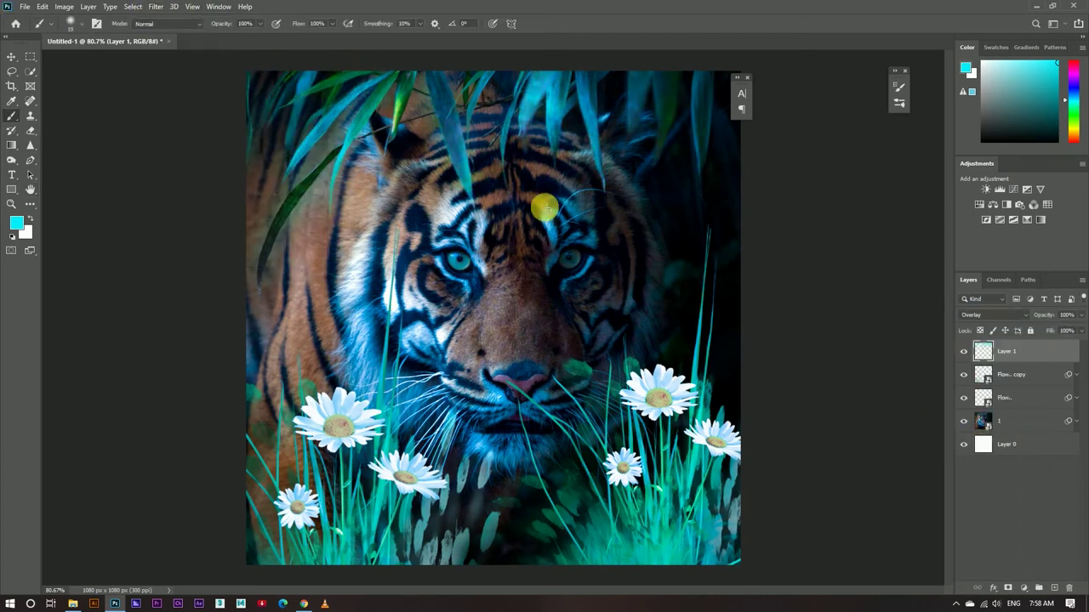
# Brush cyan glow over the tiger's eye and lower eyelid, and begin choosing a red hue
pyautogui.press('b')
pyautogui.keyDown('alt'); pyautogui.scroll(3, 467, 273); pyautogui.keyUp('alt')
pyautogui.click(694, 281)
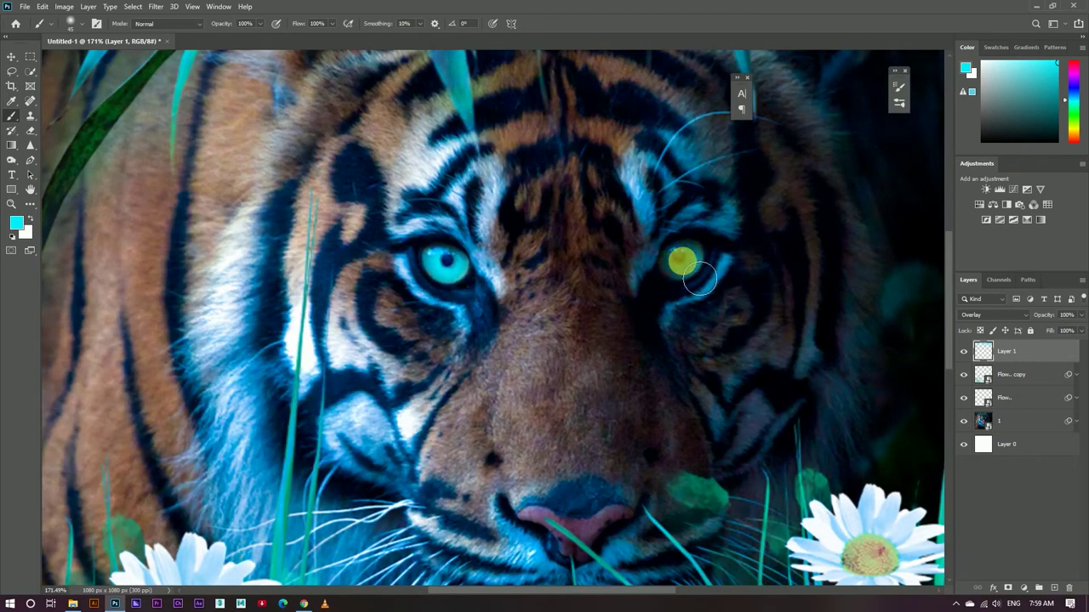
pyautogui.keyDown('alt'); pyautogui.scroll(2, 411, 285); pyautogui.keyUp('alt')
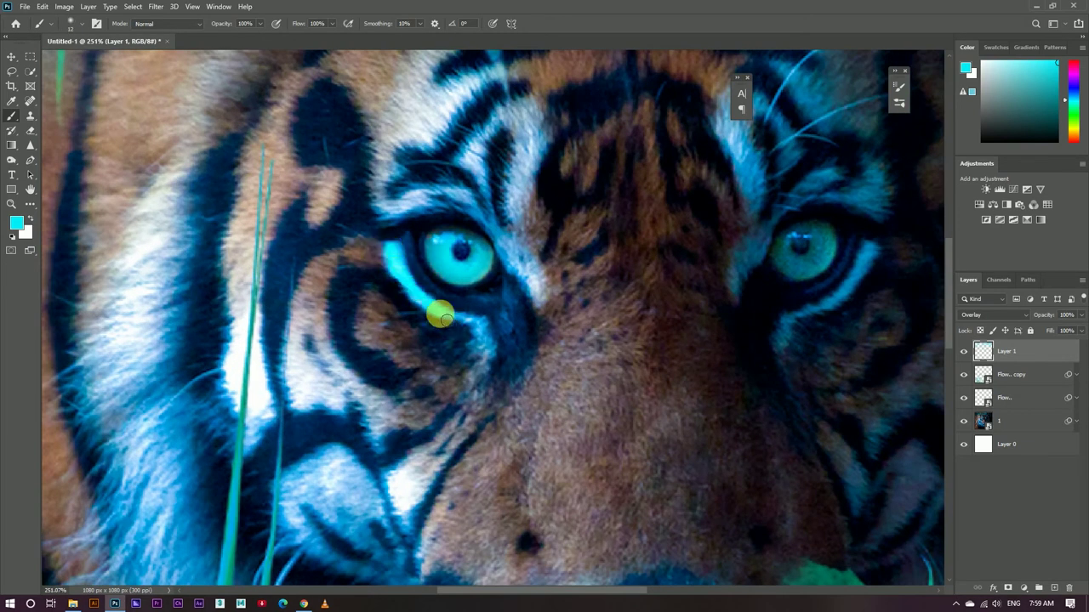
pyautogui.hscroll(3, 640, 284)
pyautogui.moveTo(620, 308); pyautogui.dragTo(561, 364)
pyautogui.keyDown('alt'); pyautogui.scroll(-3, 494, 306); pyautogui.keyUp('alt')
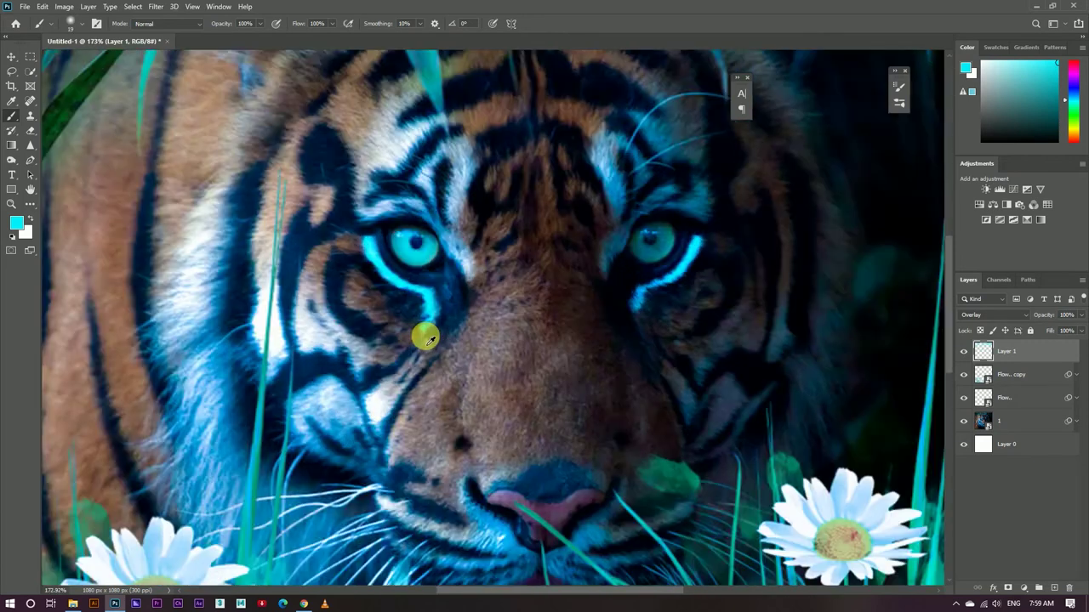
pyautogui.keyDown('alt'); pyautogui.scroll(3, 380, 362); pyautogui.keyUp('alt')
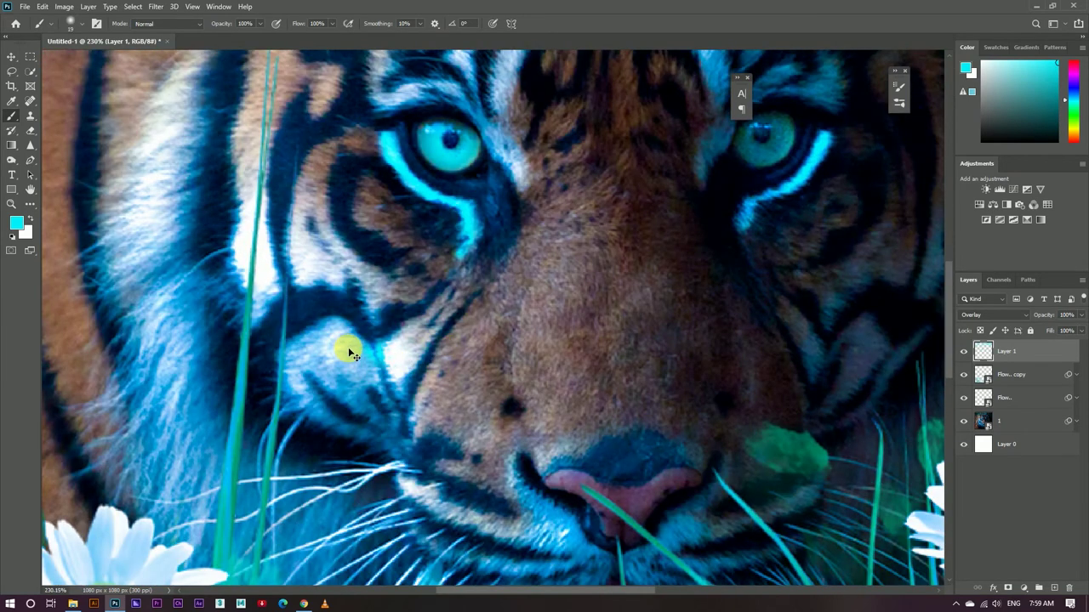
pyautogui.keyDown('alt'); pyautogui.scroll(-1, 473, 304); pyautogui.keyUp('alt')
pyautogui.click(15, 223)
pyautogui.click(549, 149)
# Confirm bright red #ff2f39 and paint the tiger's nose red on Layer 1, zooming to check
pyautogui.moveTo(548, 148); pyautogui.dragTo(511, 136)
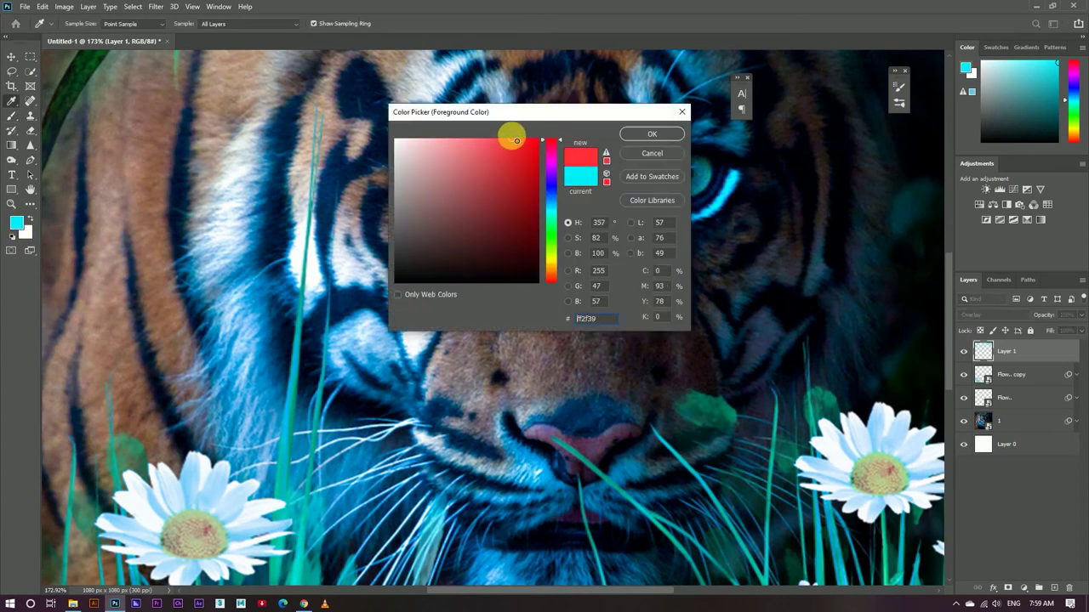
pyautogui.click(651, 133)
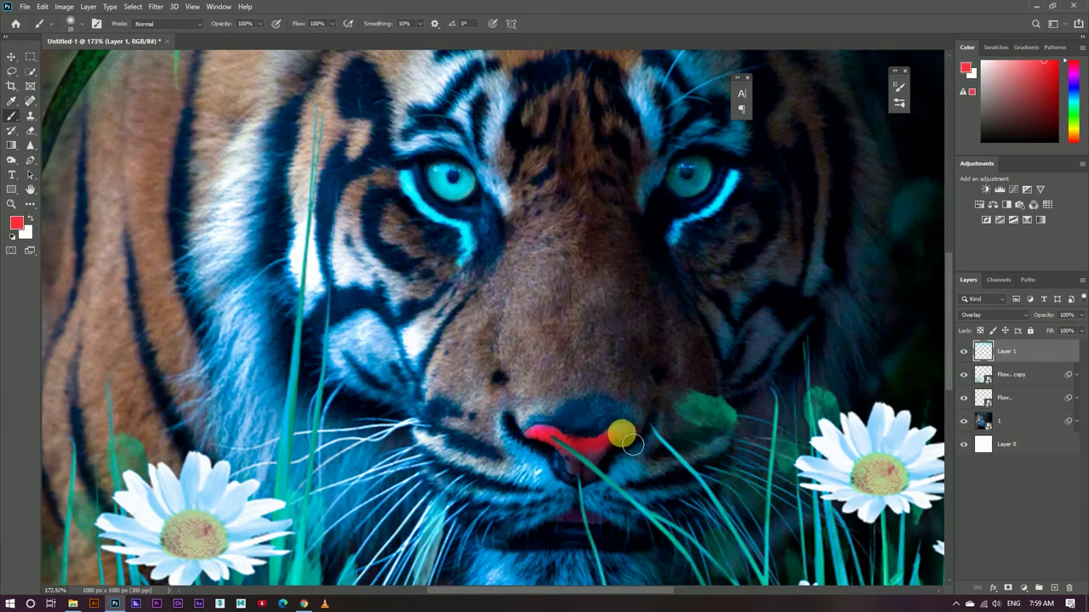
pyautogui.keyDown('alt'); pyautogui.scroll(-3, 545, 441); pyautogui.keyUp('alt')
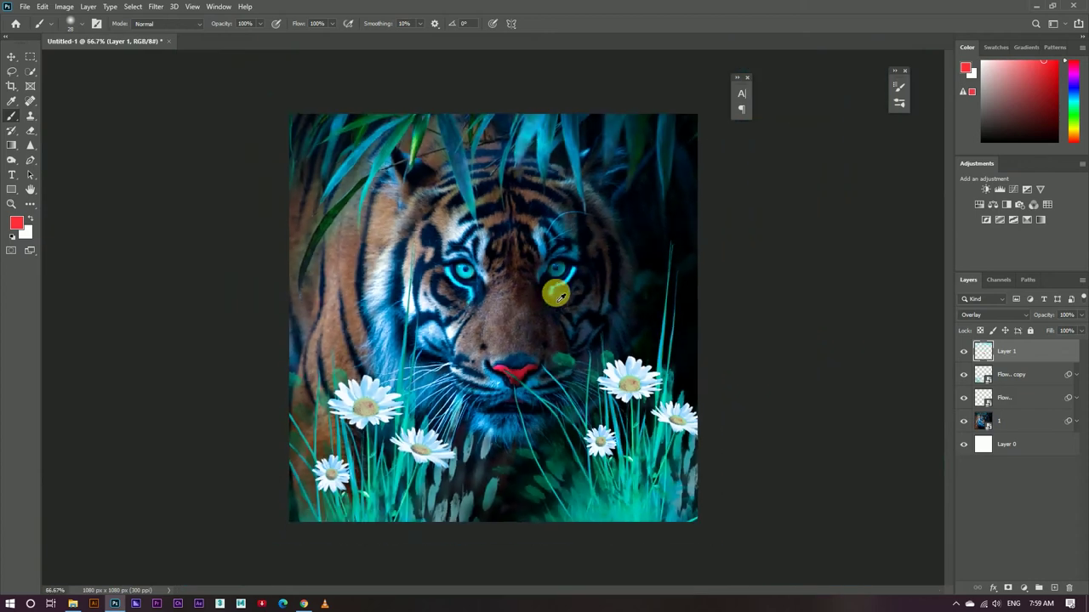
pyautogui.keyDown('alt'); pyautogui.scroll(4, 554, 287); pyautogui.keyUp('alt')
pyautogui.keyDown('alt'); pyautogui.scroll(-3, 575, 404); pyautogui.keyUp('alt')
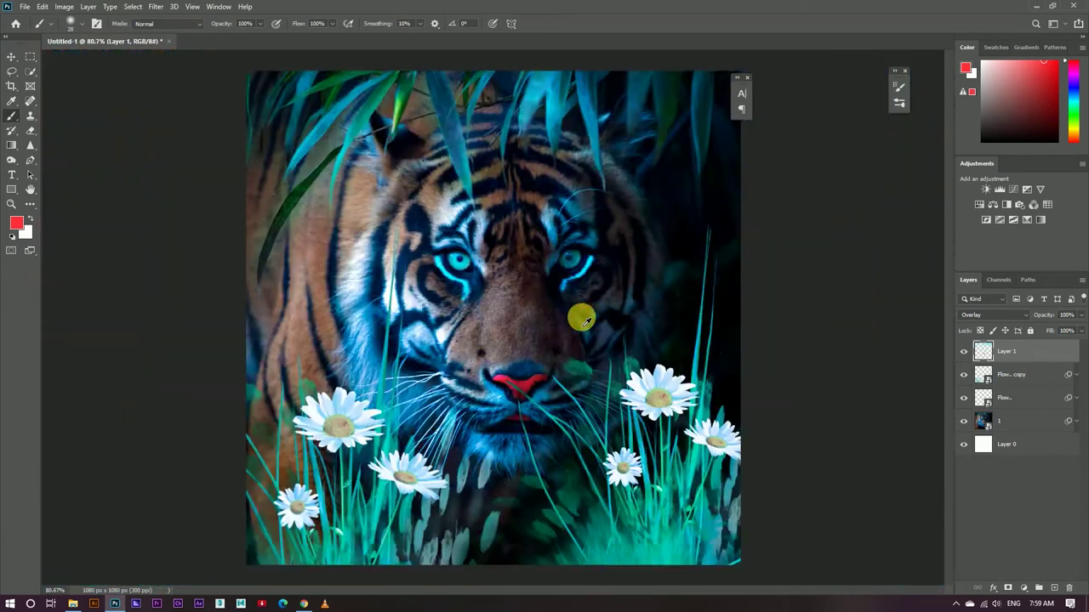
pyautogui.keyDown('alt'); pyautogui.scroll(3, 466, 255); pyautogui.keyUp('alt')
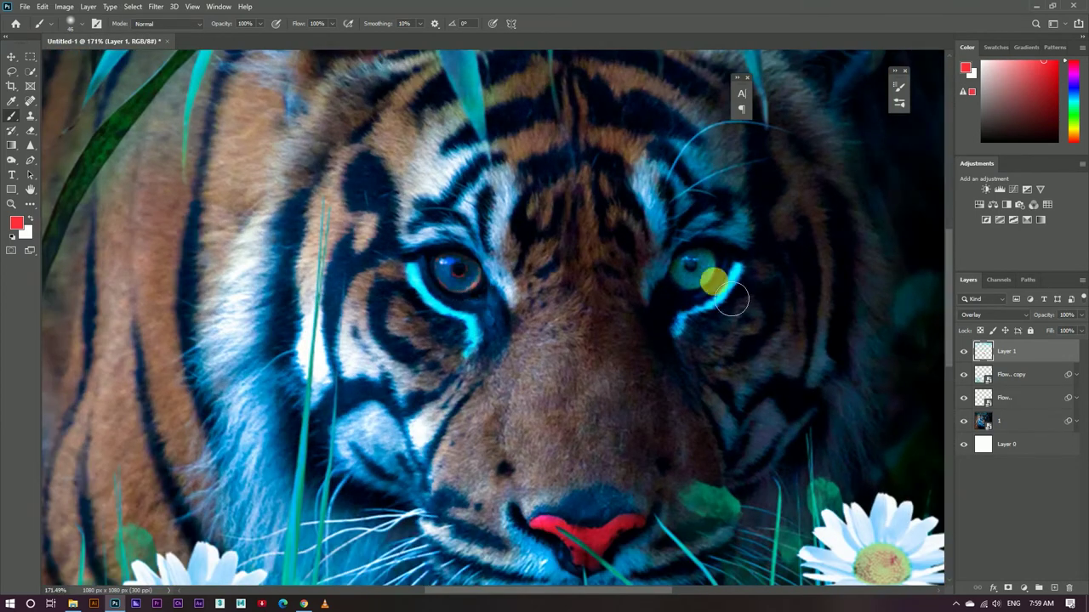
pyautogui.keyDown('alt'); pyautogui.scroll(-3, 678, 284); pyautogui.keyUp('alt')
pyautogui.keyDown('alt'); pyautogui.scroll(2, 642, 235); pyautogui.keyUp('alt')
pyautogui.keyDown('alt'); pyautogui.scroll(-1, 476, 247); pyautogui.keyUp('alt')
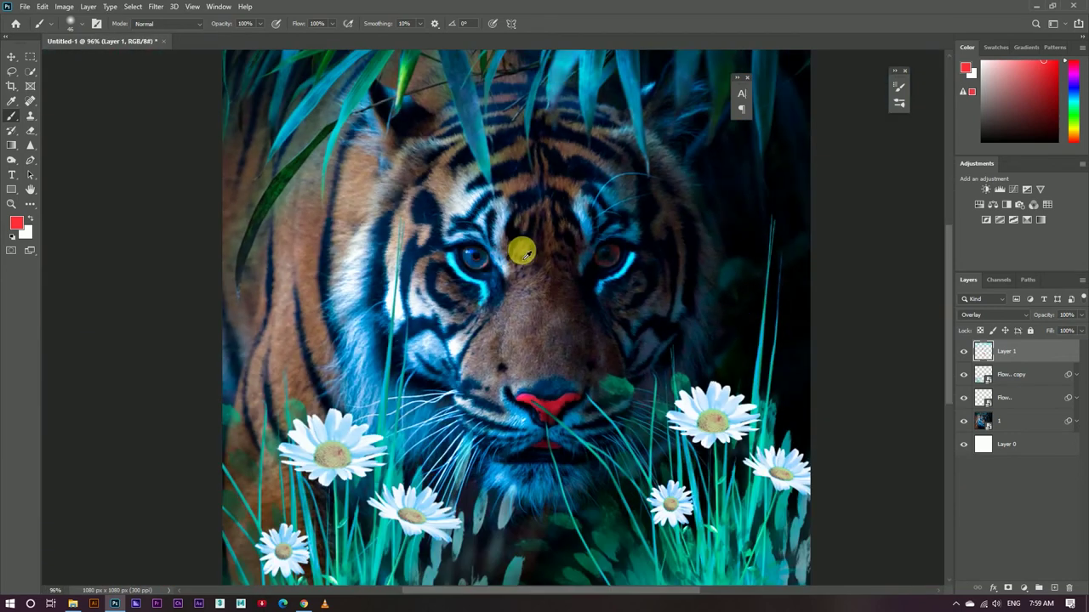
pyautogui.keyDown('alt'); pyautogui.scroll(3, 523, 252); pyautogui.keyUp('alt')
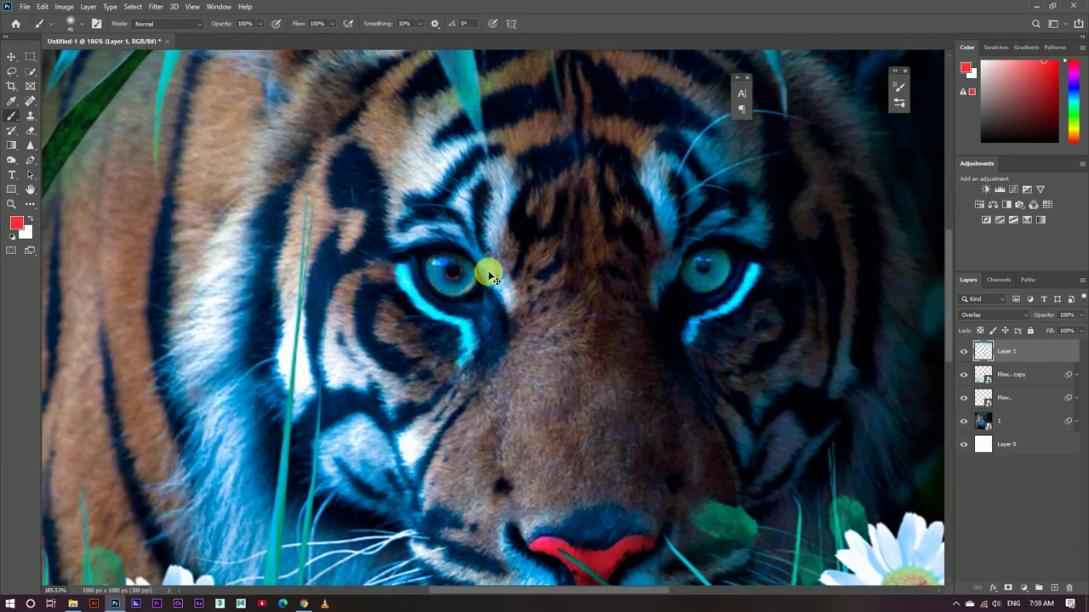
pyautogui.keyDown('alt'); pyautogui.scroll(-2, 492, 277); pyautogui.keyUp('alt')
pyautogui.keyDown('alt'); pyautogui.scroll(-3, 539, 284); pyautogui.keyUp('alt')
pyautogui.keyDown('alt'); pyautogui.scroll(3, 516, 340); pyautogui.keyUp('alt')
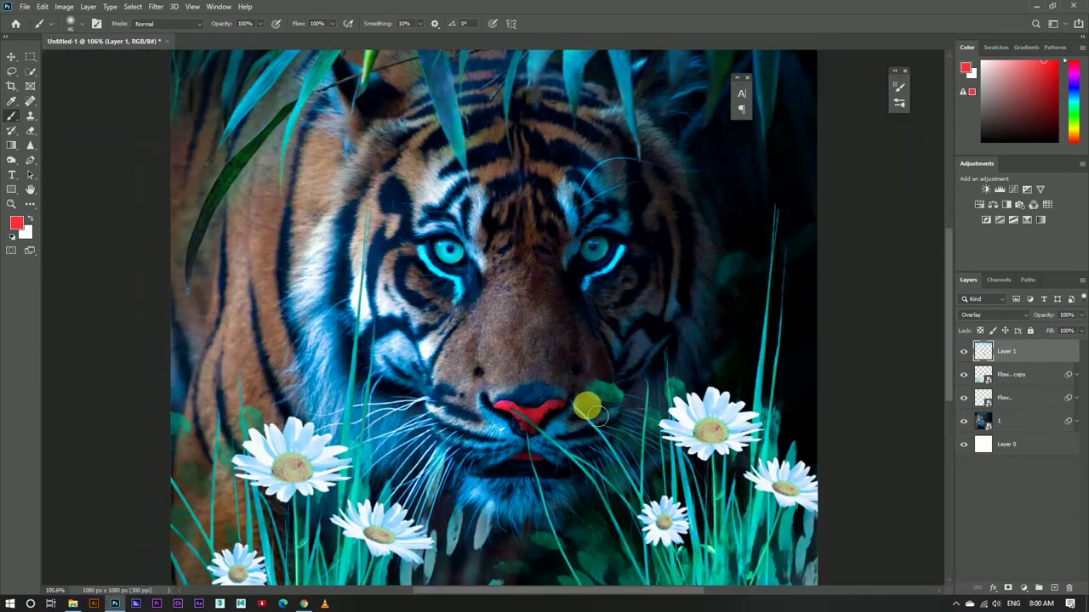
# Place hiclipart.com (1) from the Downloads folder onto the tiger canvas and commit it
pyautogui.keyDown('alt'); pyautogui.scroll(-1, 510, 357); pyautogui.keyUp('alt')
pyautogui.click(72, 604)
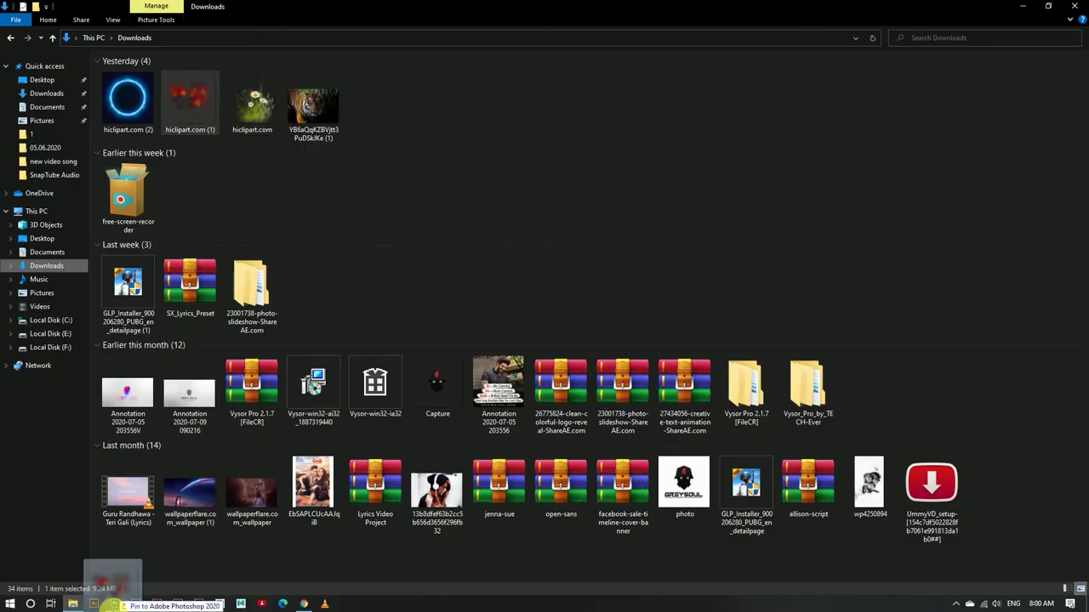
pyautogui.moveTo(113, 603); pyautogui.dragTo(479, 370)
pyautogui.click(543, 23)
# In Camera Raw, cool the glow to temperature -45 and raise vibrance to +35
pyautogui.hotkey('ctrl', 'shift', 'a')
pyautogui.moveTo(828, 218); pyautogui.dragTo(796, 218)
pyautogui.moveTo(829, 450)
pyautogui.mouseDown()
pyautogui.moveTo(852, 450)
pyautogui.moveTo(800, 453)
pyautogui.mouseUp()
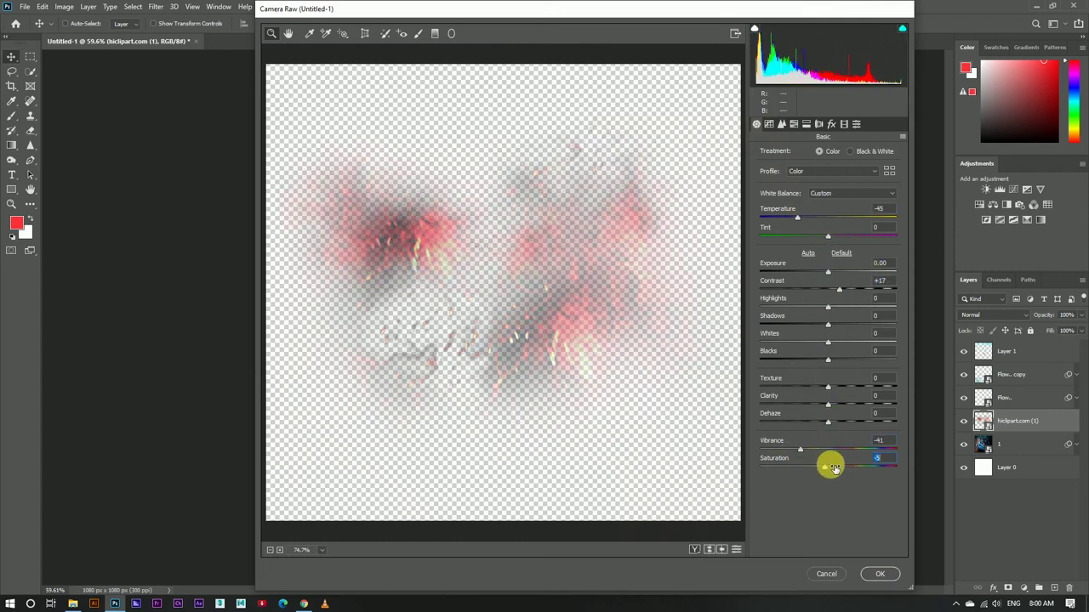
# Shift the Calibration blue primary, adjust vibrance and saturation, and apply the Camera Raw filter
pyautogui.click(831, 123)
pyautogui.moveTo(828, 337)
pyautogui.mouseDown()
pyautogui.moveTo(797, 338)
pyautogui.moveTo(849, 356)
pyautogui.mouseUp()
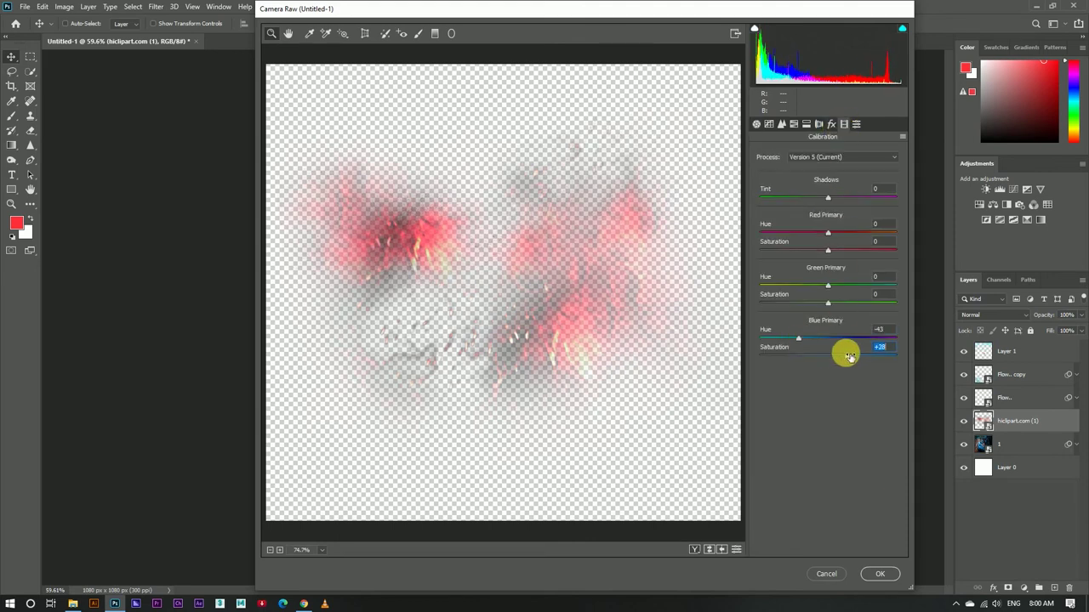
pyautogui.click(756, 123)
pyautogui.moveTo(836, 456)
pyautogui.mouseDown()
pyautogui.moveTo(839, 440)
pyautogui.moveTo(822, 470)
pyautogui.mouseUp()
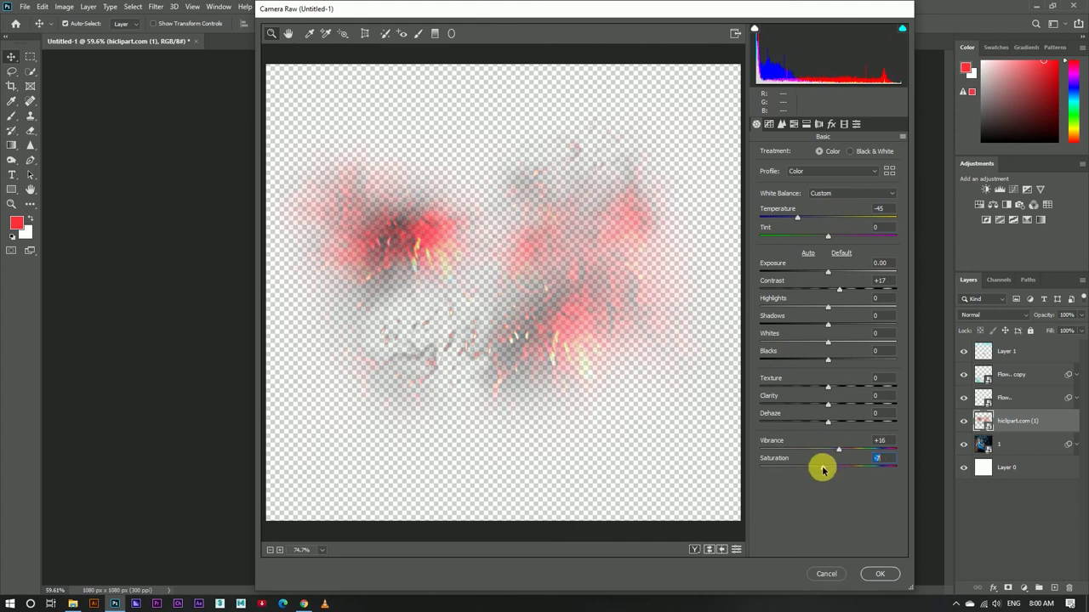
pyautogui.press('Return')
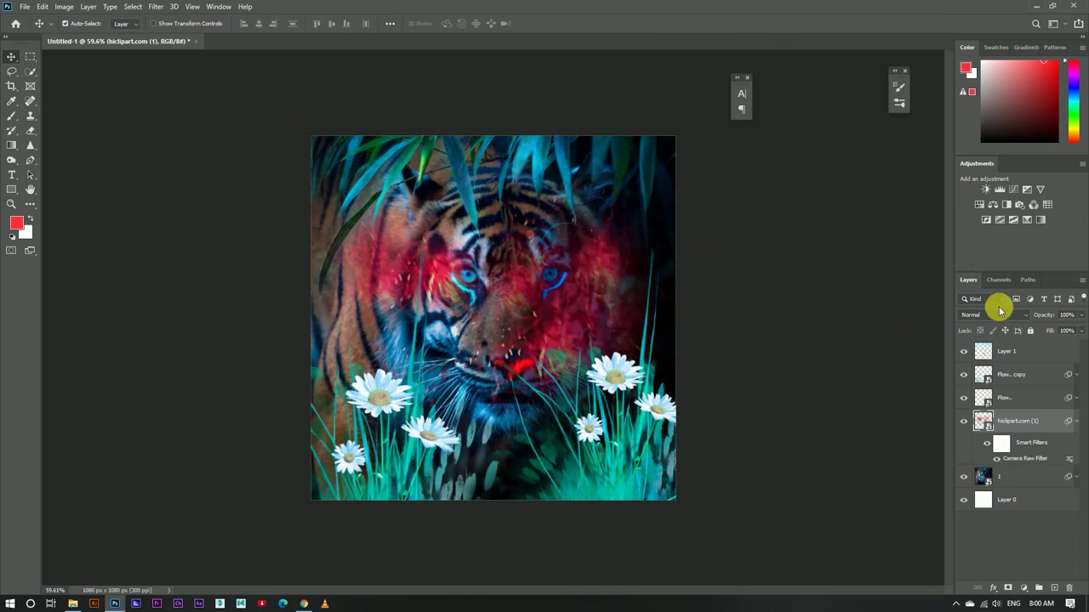
# Set the glow layer to Overlay and soften it with a 23.5-pixel Gaussian Blur
pyautogui.click(1000, 313)
pyautogui.click(972, 453)
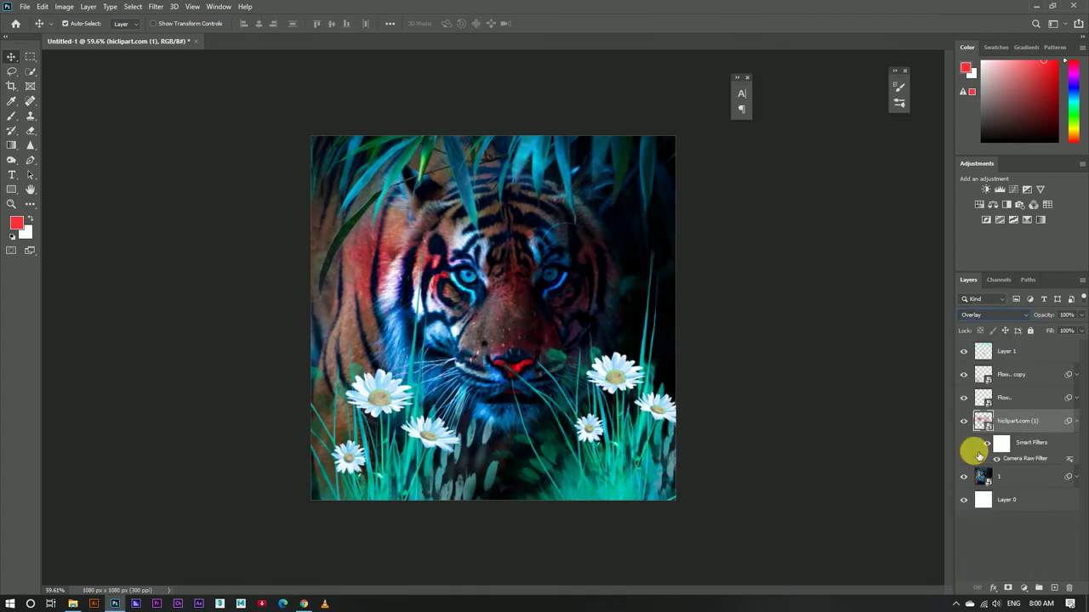
pyautogui.click(155, 6)
pyautogui.click(326, 178)
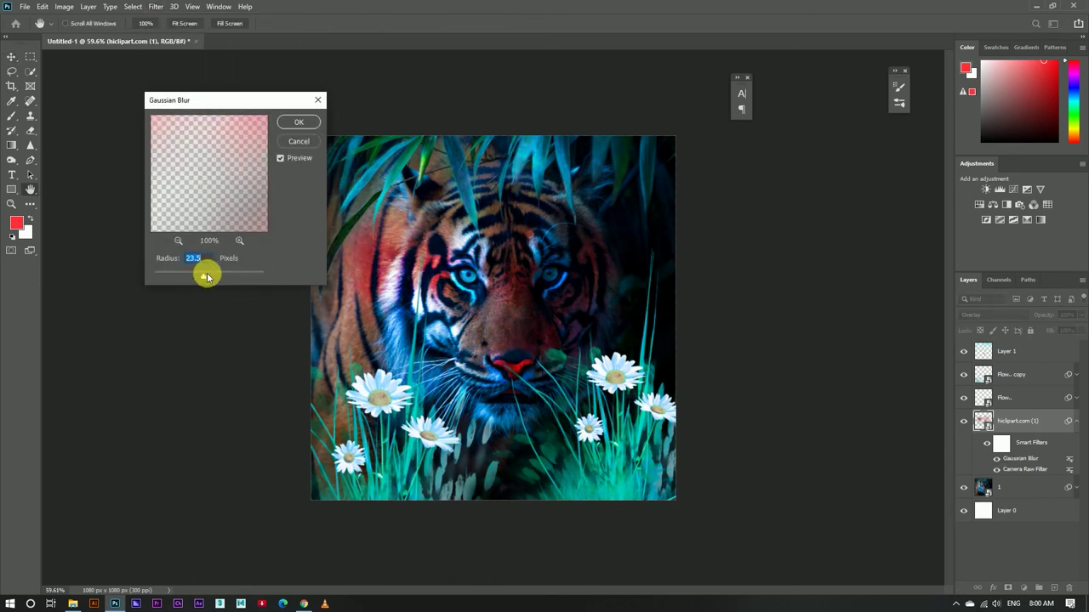
pyautogui.press('Return')
pyautogui.press('v')
pyautogui.click(1044, 356)
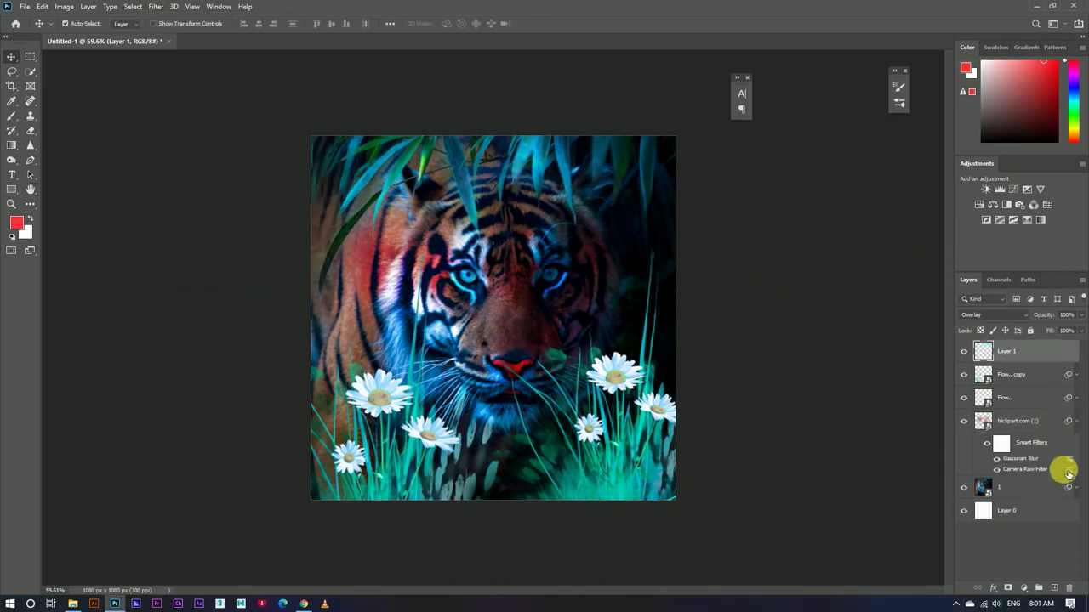
# Merge all visible layers into a new layer and convert it to a Smart Object
pyautogui.hotkey('ctrl', 'shift', 'alt', 'e')
pyautogui.rightClick(1027, 352)
pyautogui.click(1035, 346)
# Try a strong Camera Raw vignette on the merged layer, then undo it
pyautogui.hotkey('ctrl', 'shift', 'a')
pyautogui.click(831, 124)
pyautogui.moveTo(828, 261); pyautogui.dragTo(781, 259)
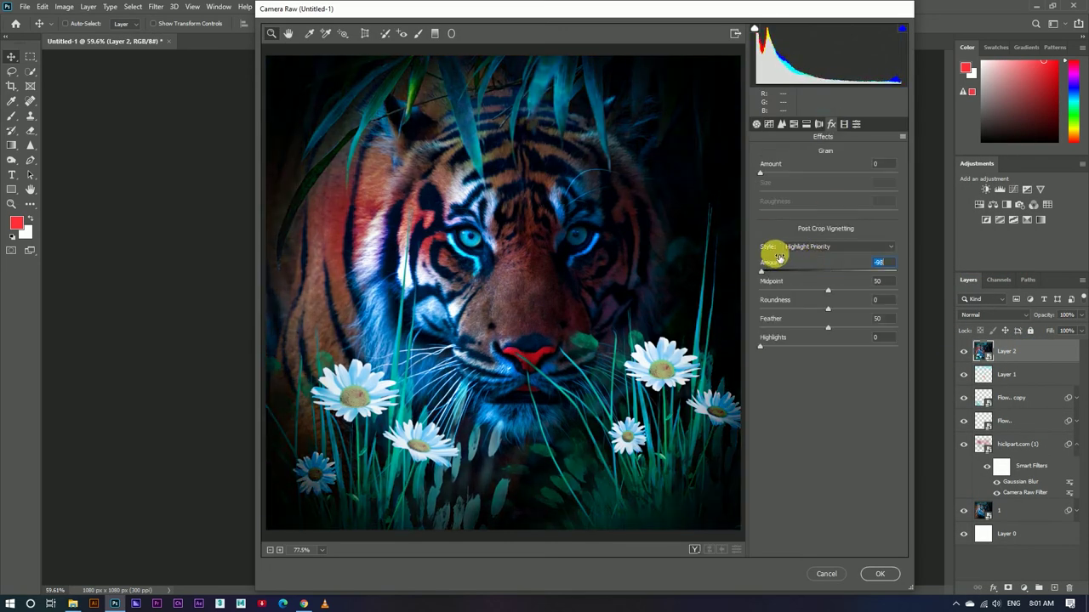
pyautogui.click(879, 573)
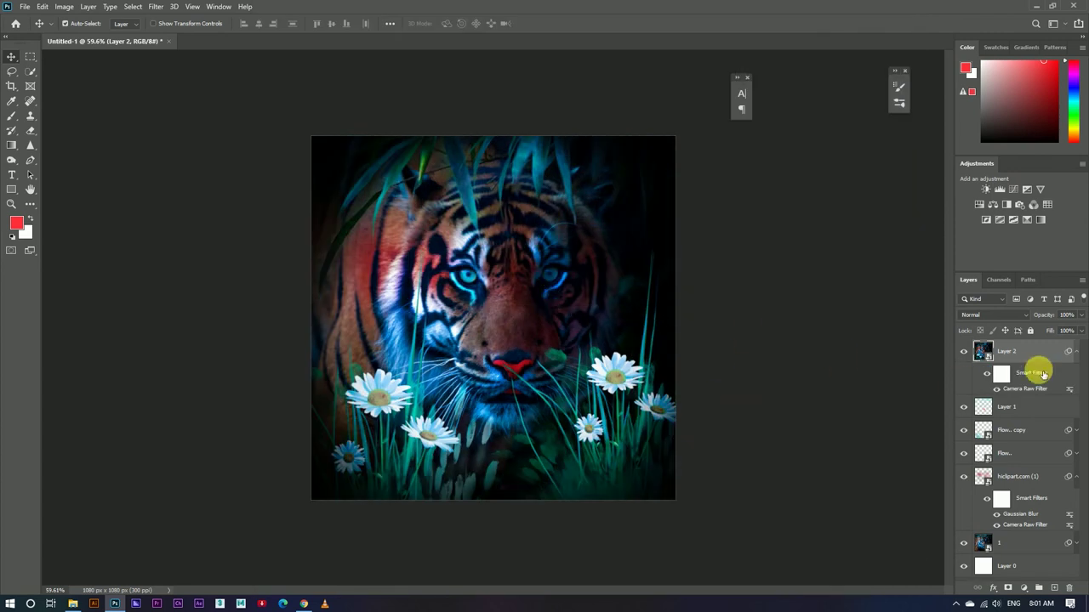
pyautogui.hotkey('ctrl', 'z')
# Reapply Camera Raw with a softer post-crop vignette of about -46
pyautogui.hotkey('ctrl', 'shift', 'a')
pyautogui.click(831, 124)
pyautogui.moveTo(827, 264); pyautogui.dragTo(795, 266)
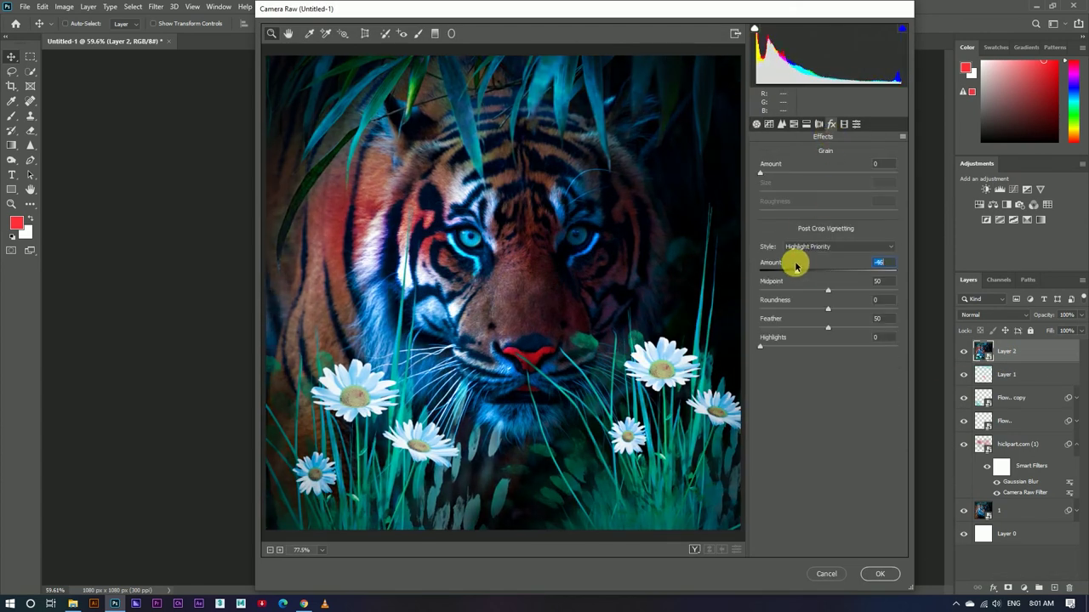
pyautogui.click(884, 572)
pyautogui.scroll(3, 479, 257)
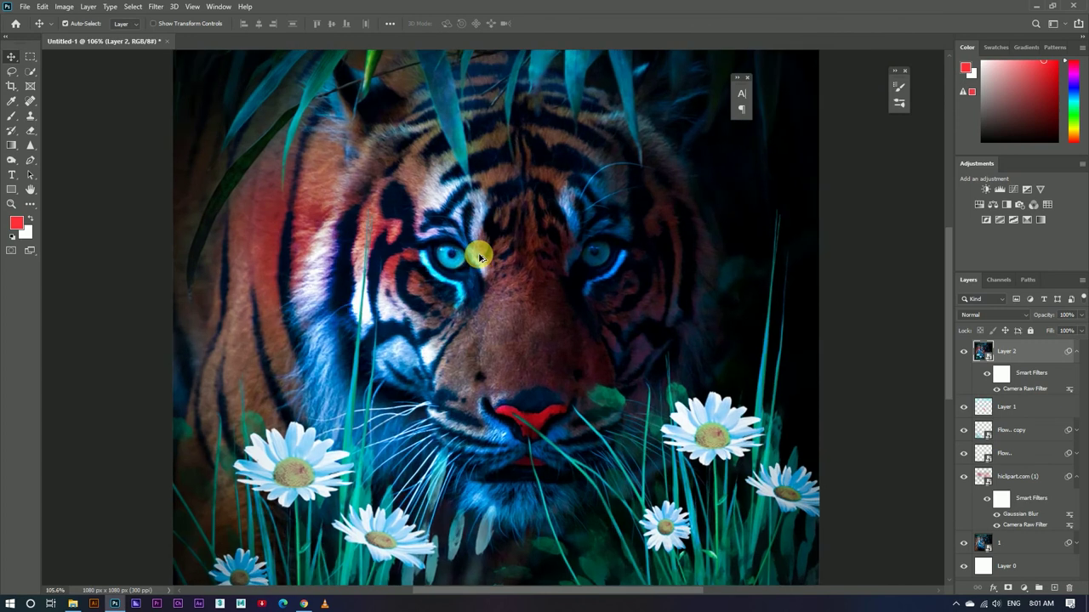
pyautogui.scroll(-2, 478, 256)
pyautogui.scroll(1, 489, 238)
pyautogui.scroll(-1, 489, 238)
pyautogui.scroll(-2, 489, 238)
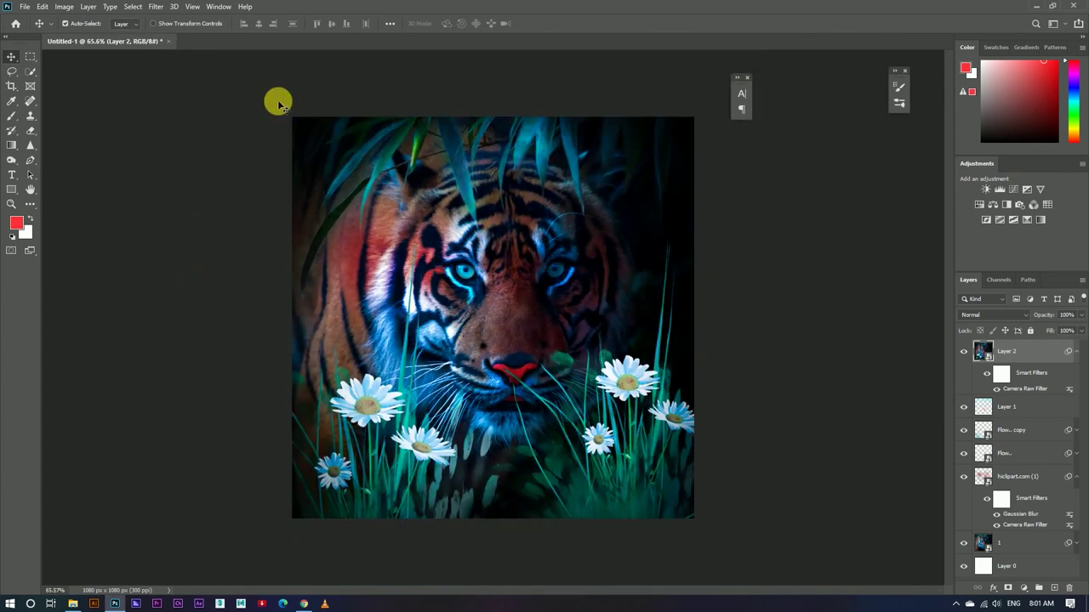
# Apply Reduce Noise with advanced settings, then select Layer 1 and the layers below it
pyautogui.click(156, 6)
pyautogui.click(315, 199)
pyautogui.click(680, 150)
pyautogui.click(677, 93)
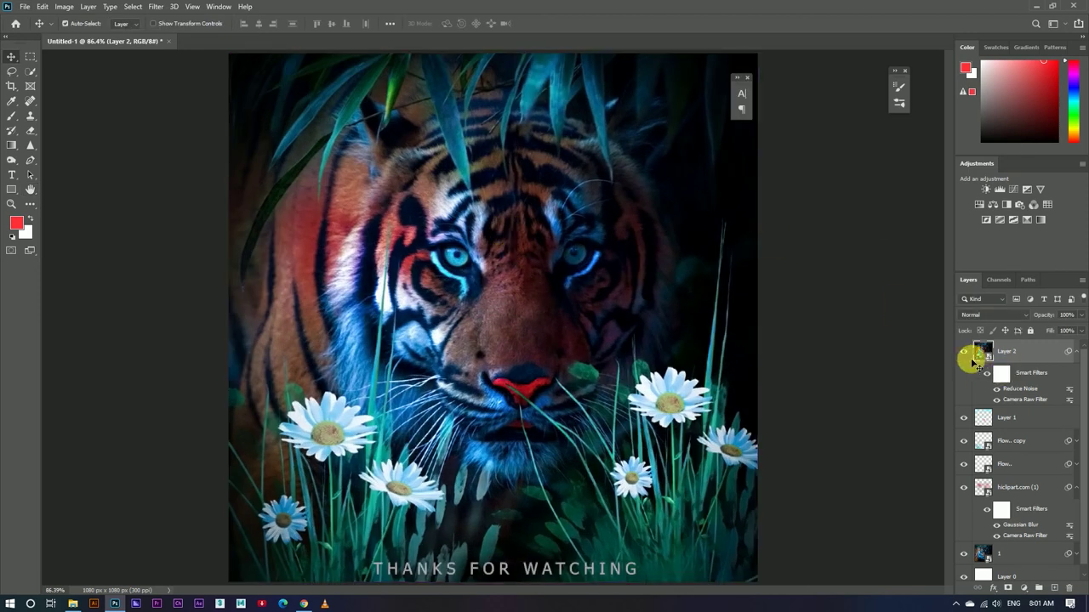
pyautogui.click(1029, 418)
pyautogui.keyDown('shift'); pyautogui.click(1035, 497); pyautogui.keyUp('shift')
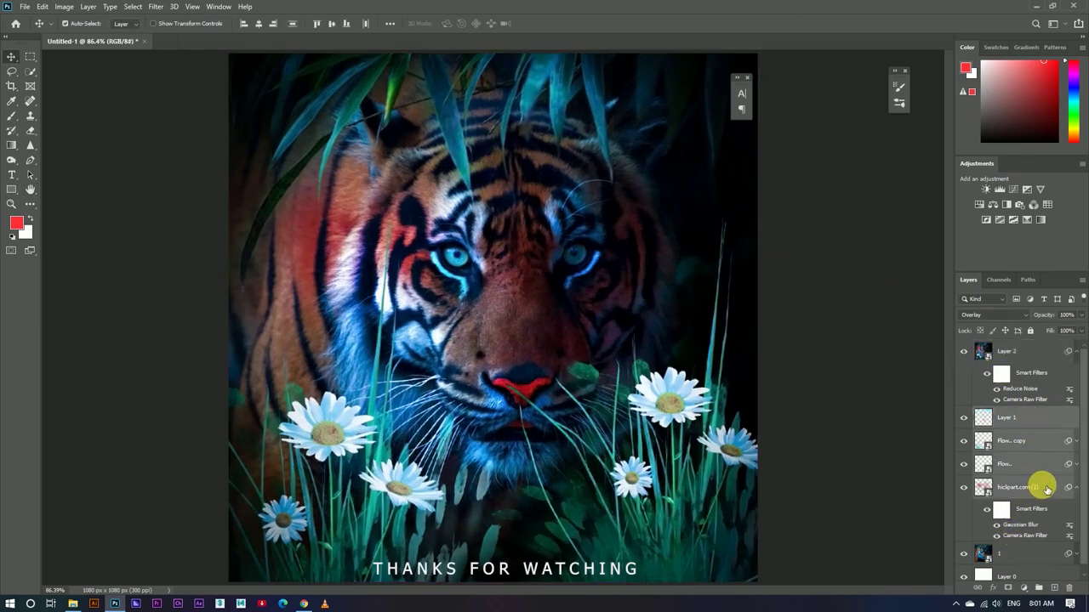